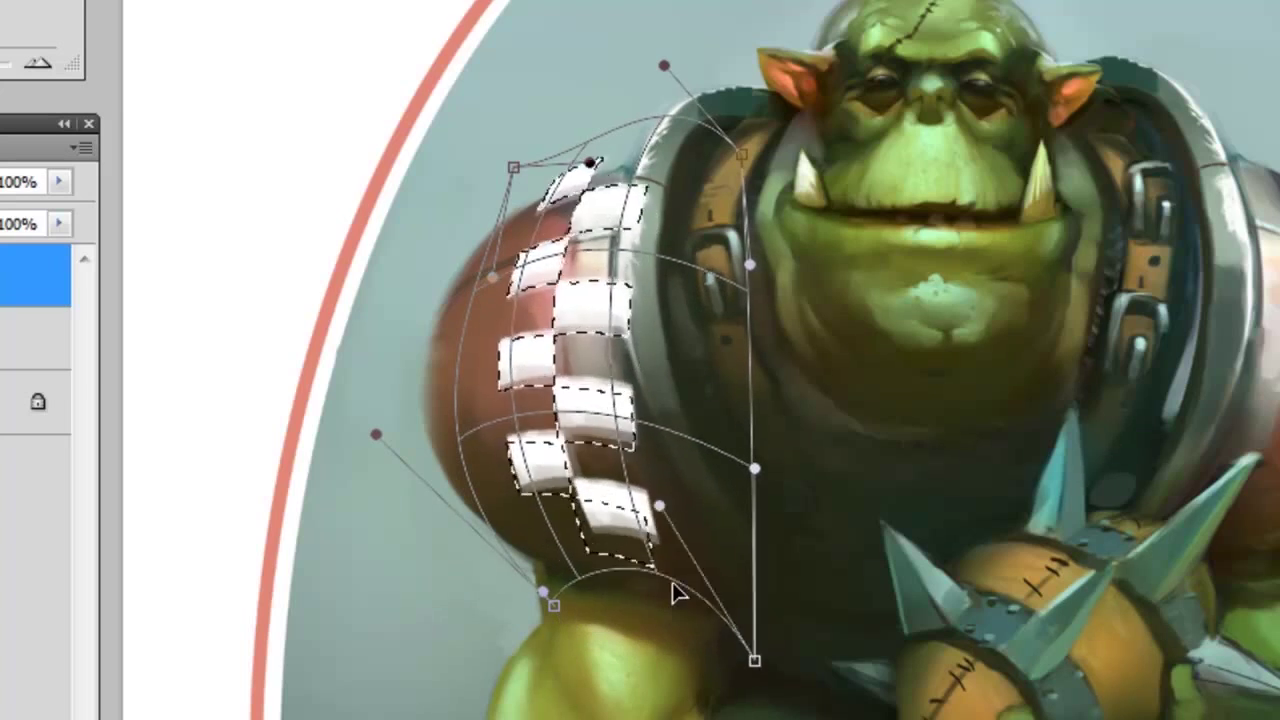
Warp the white checkered texture to follow the orc's shoulder armour, apply the warp and deselect
drag(590, 162, 583, 190)
mouse_move(634, 400)
mouse_down()
mouse_move(630, 551)
mouse_move(621, 411)
mouse_up()
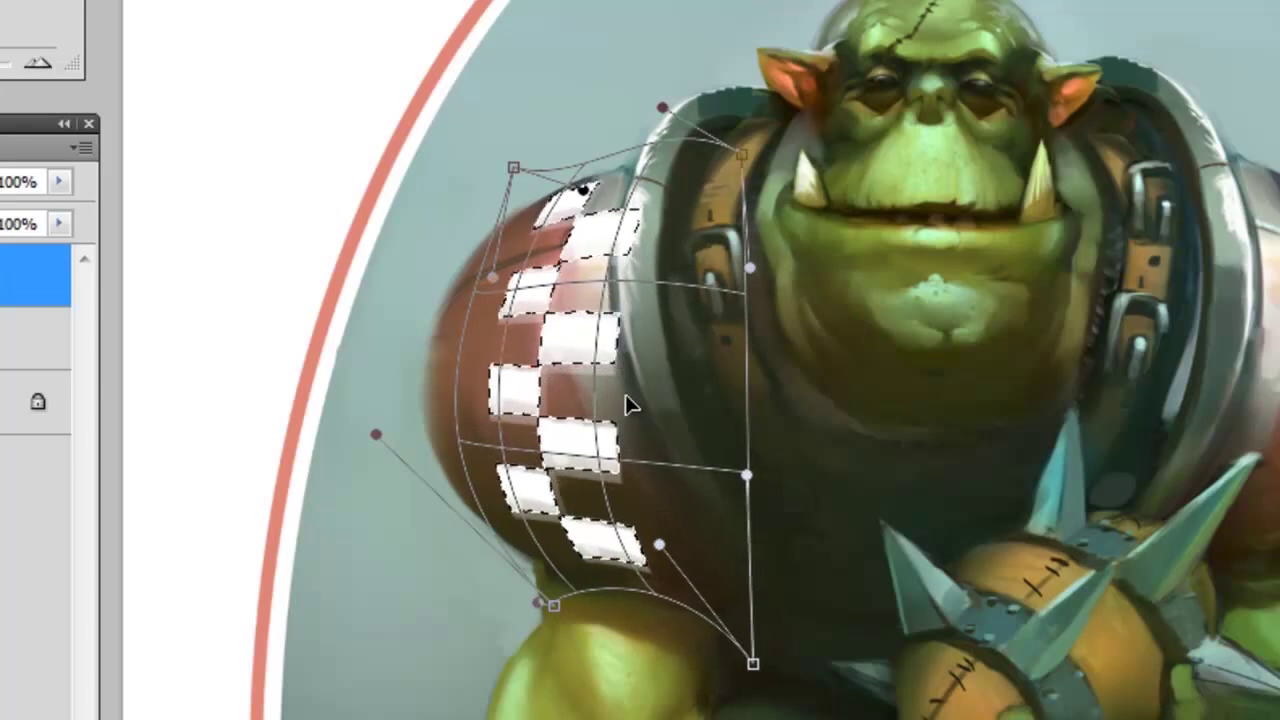
key(Return)
key(ctrl+d)
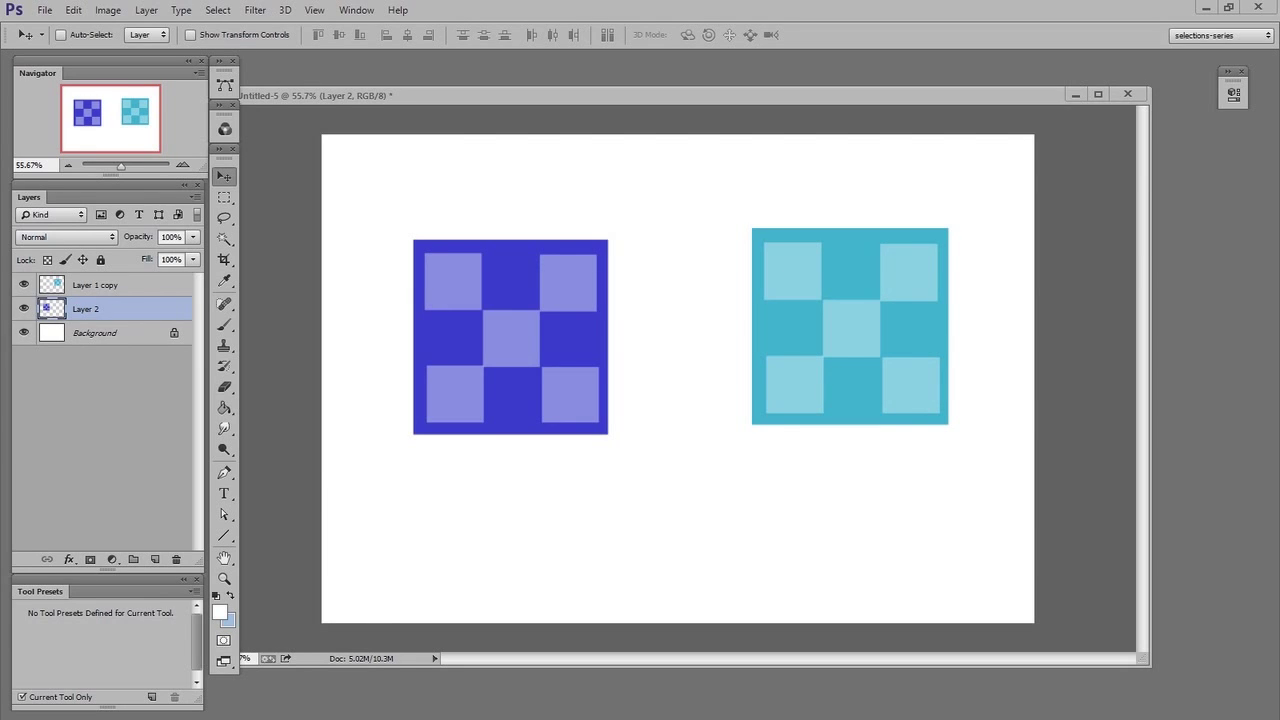
Distort the teal checkered square on Layer 1 copy by pulling its upper-left corner inward, and apply the transform
drag(840, 349, 260, 280)
ctrl+click(903, 371)
key(ctrl+t)
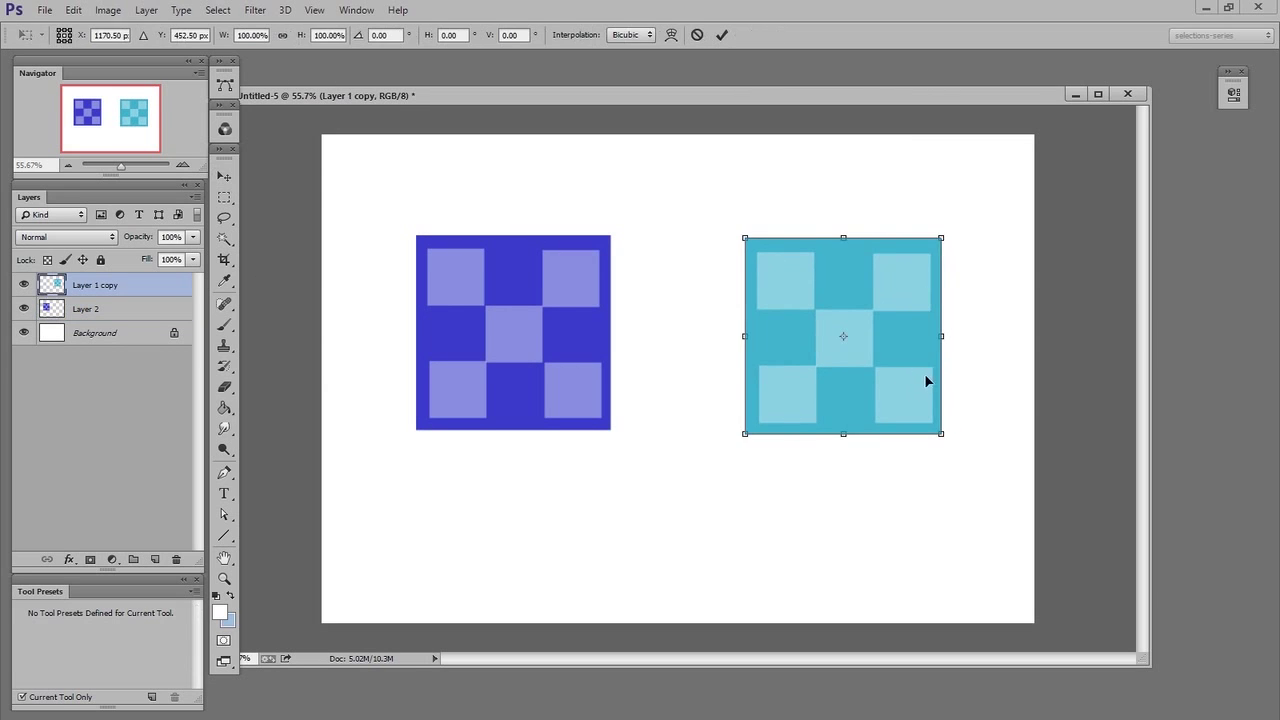
drag(746, 240, 789, 295)
key(Return)
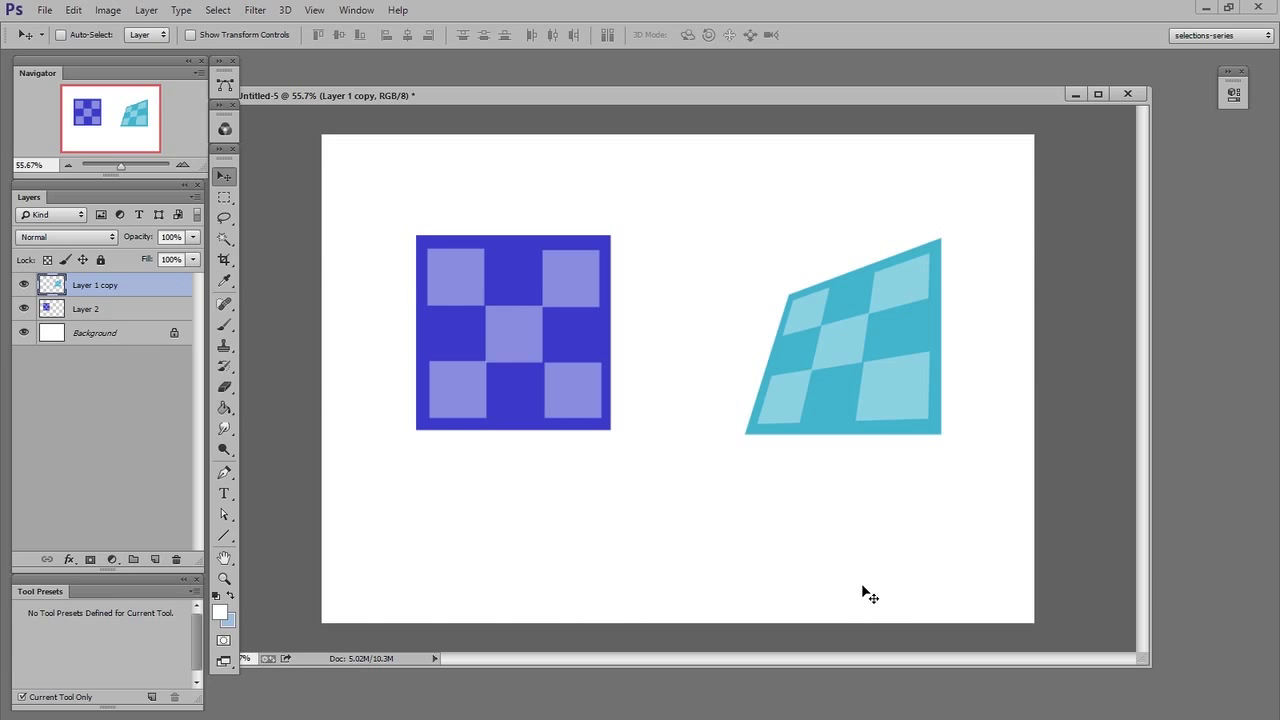
Reposition the distorted teal shape slightly and check its bounding box with Free Transform
drag(835, 390, 875, 398)
key(ctrl+t)
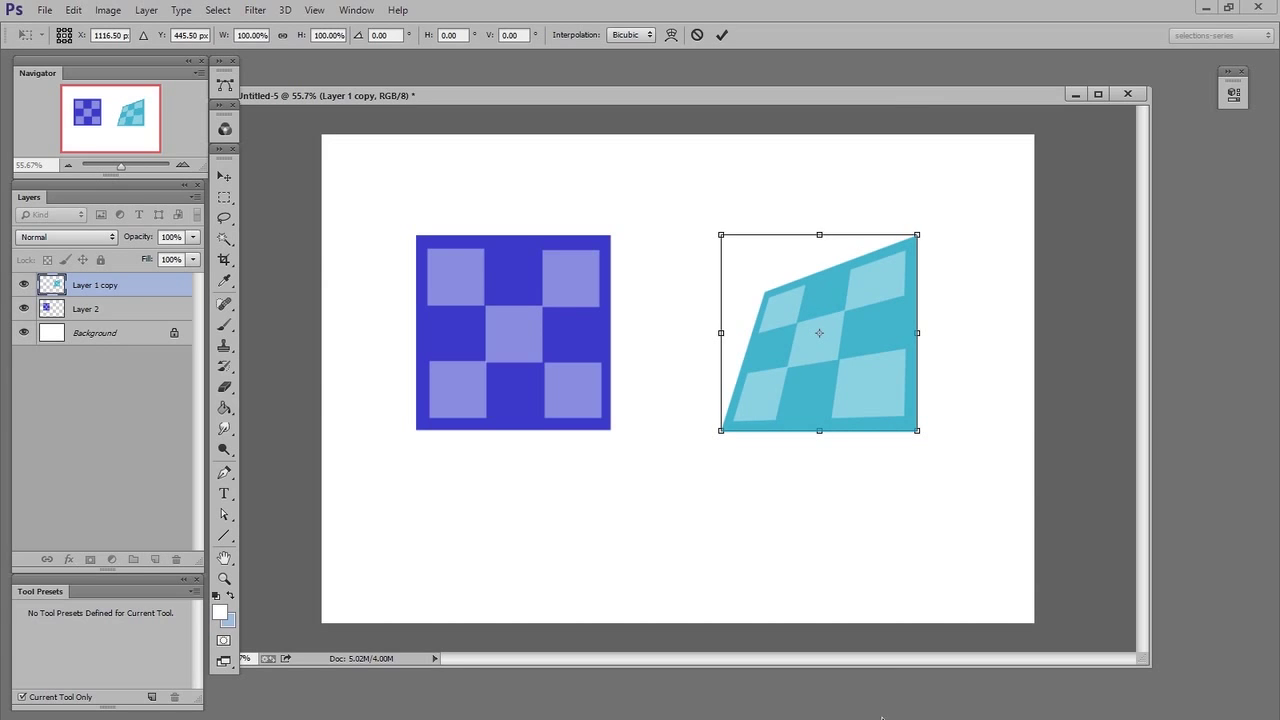
key(Return)
Convert Layer 2 with the blue checkered square to a smart object
click(130, 316)
right_click(130, 316)
click(250, 392)
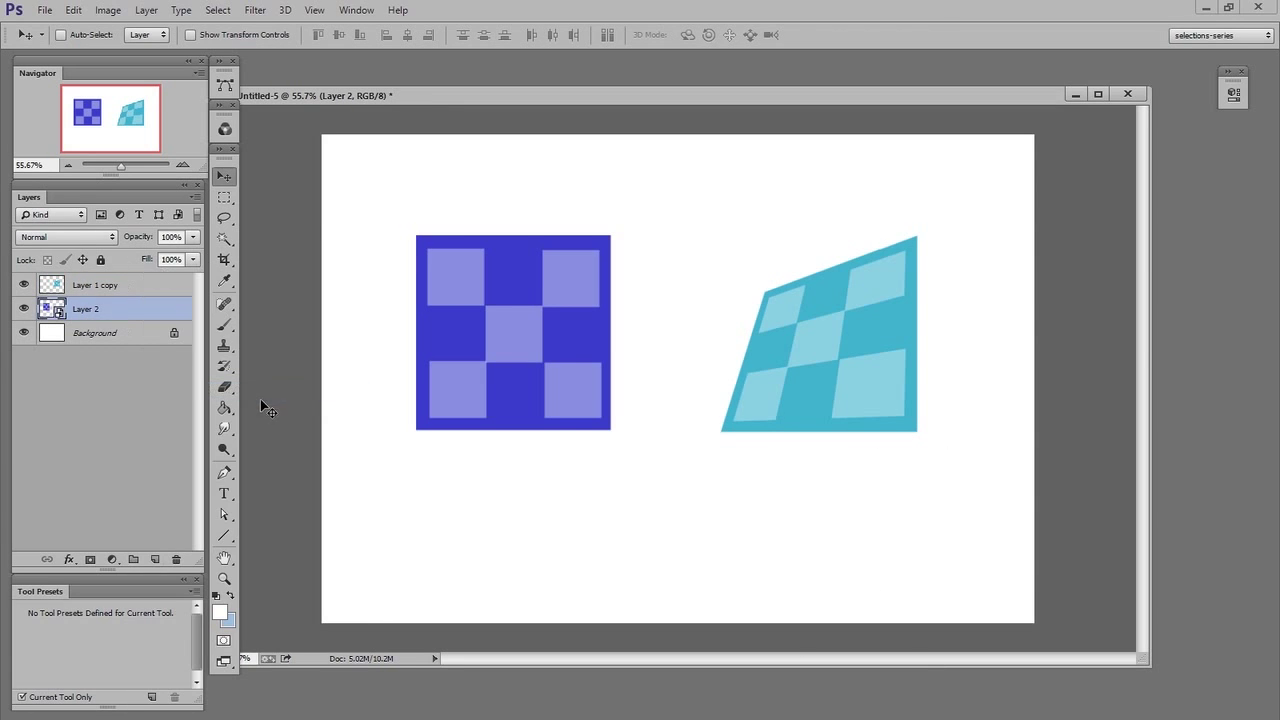
Distort the blue smart object by pulling its upper-left corner inward to resemble the teal shape, and apply it
key(ctrl+t)
right_click(558, 338)
click(600, 471)
drag(418, 236, 468, 284)
drag(612, 336, 627, 336)
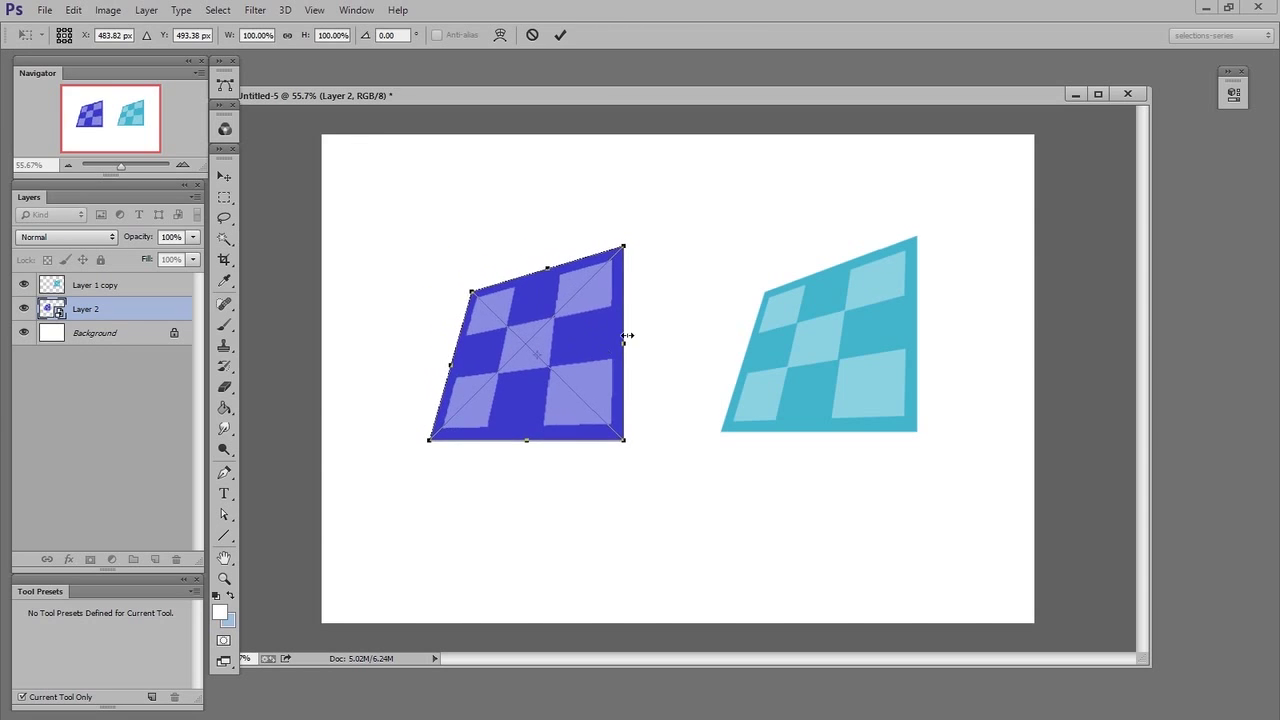
key(Return)
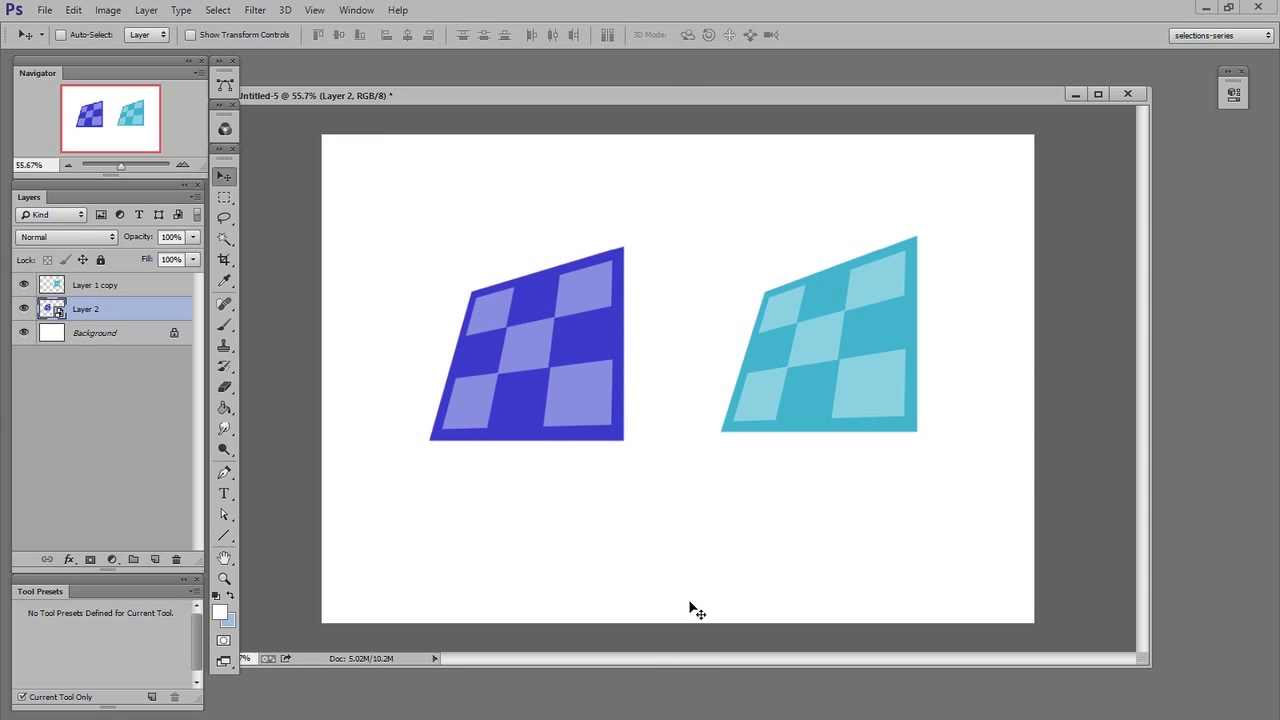
Move the blue smart object up and to the right, then bend it into a curved surface with a custom Warp and apply it
key(ctrl+t)
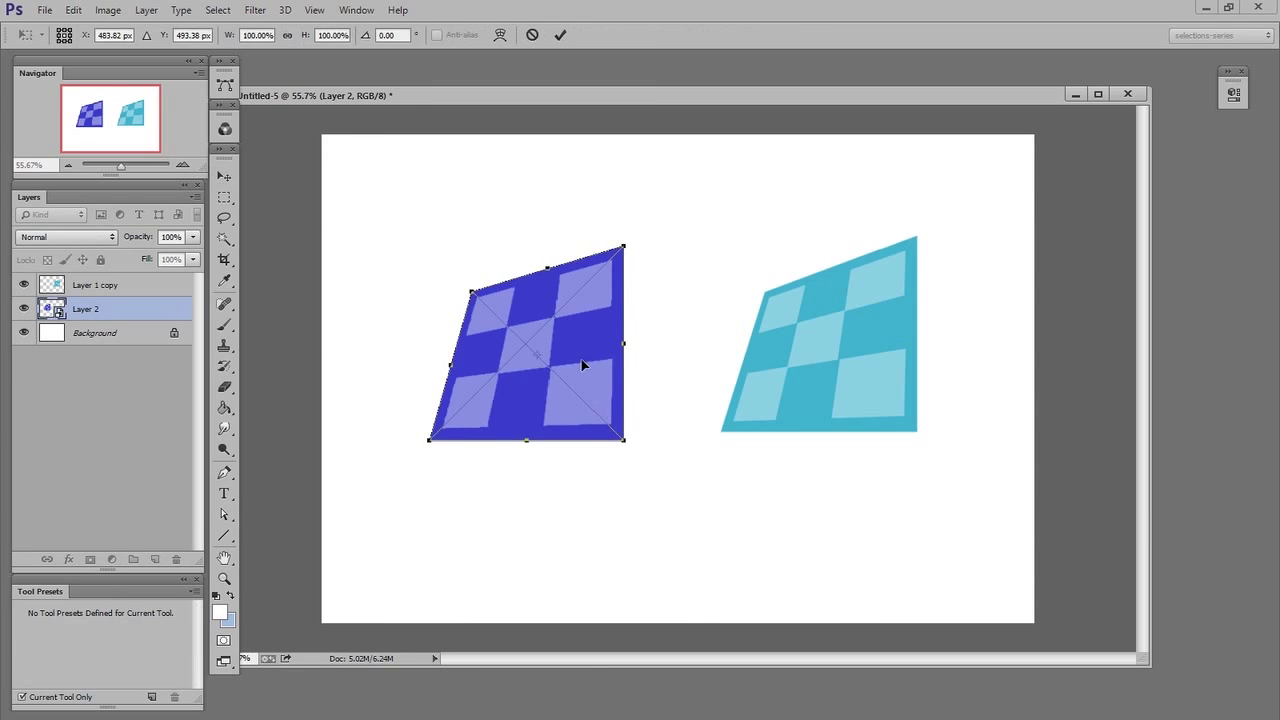
drag(582, 365, 604, 341)
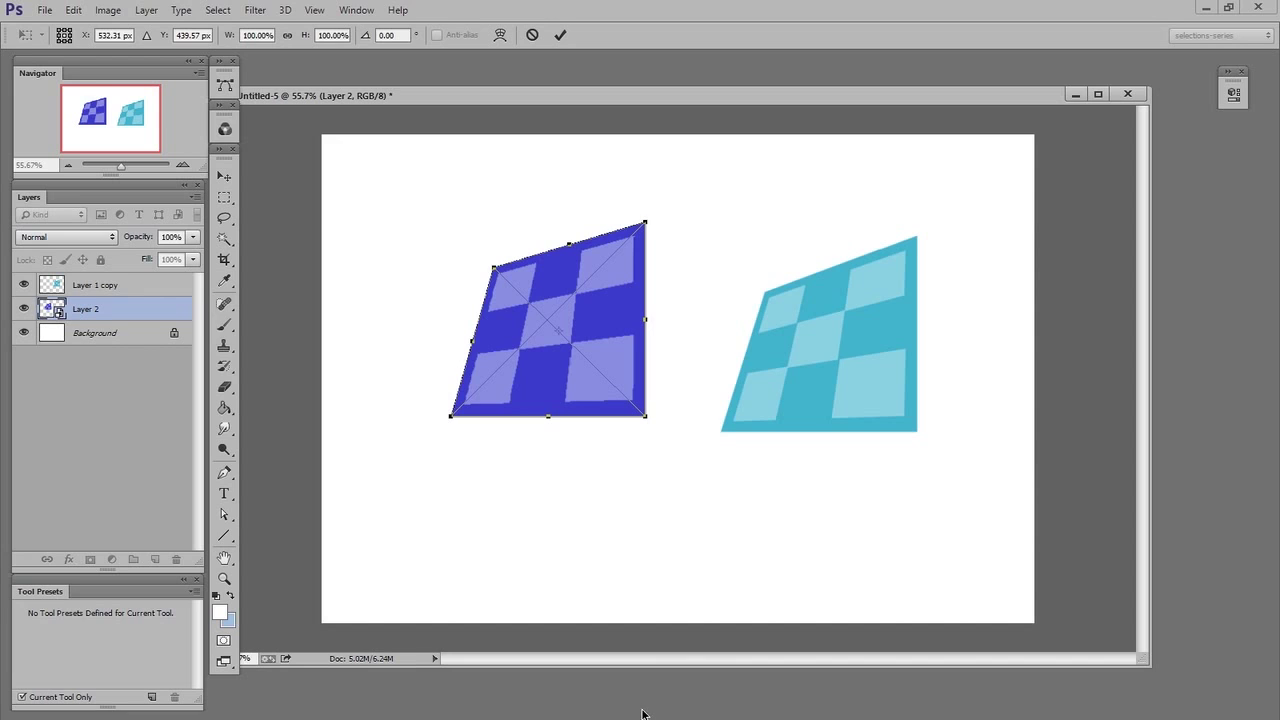
right_click(602, 304)
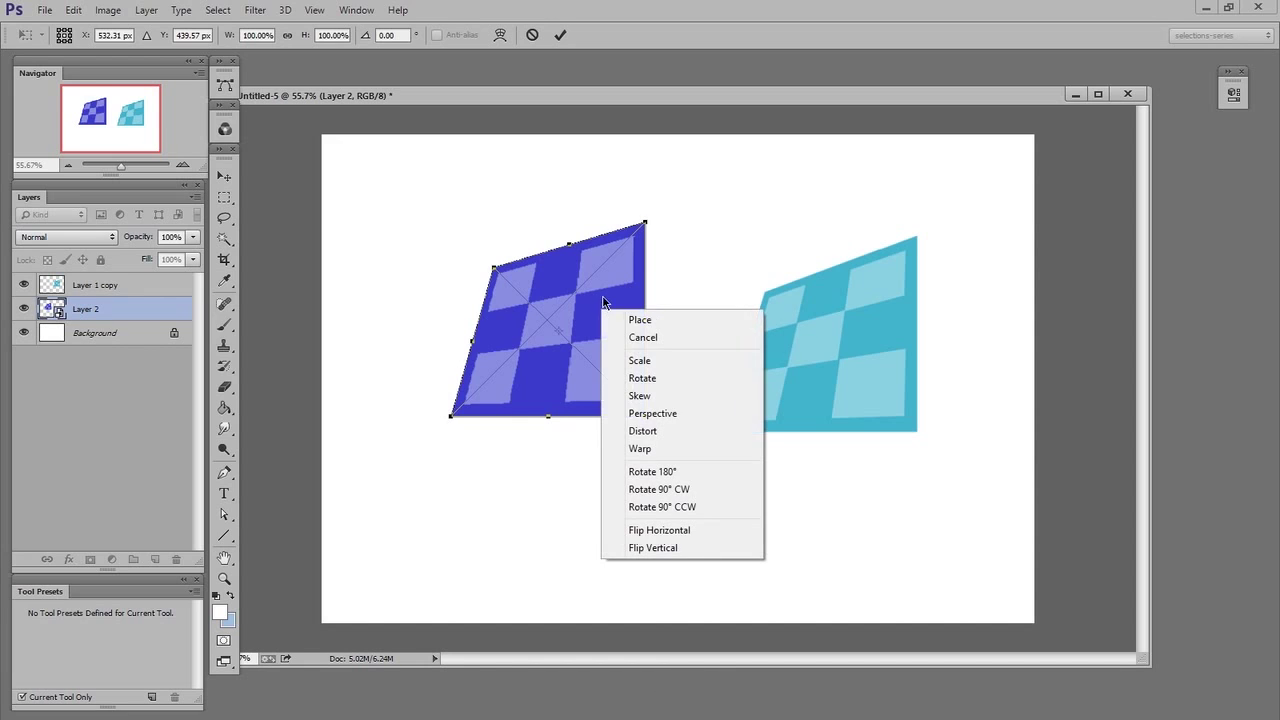
click(660, 447)
drag(525, 294, 562, 337)
drag(648, 224, 674, 214)
drag(671, 262, 660, 278)
drag(645, 416, 670, 416)
drag(563, 418, 490, 425)
drag(494, 366, 556, 335)
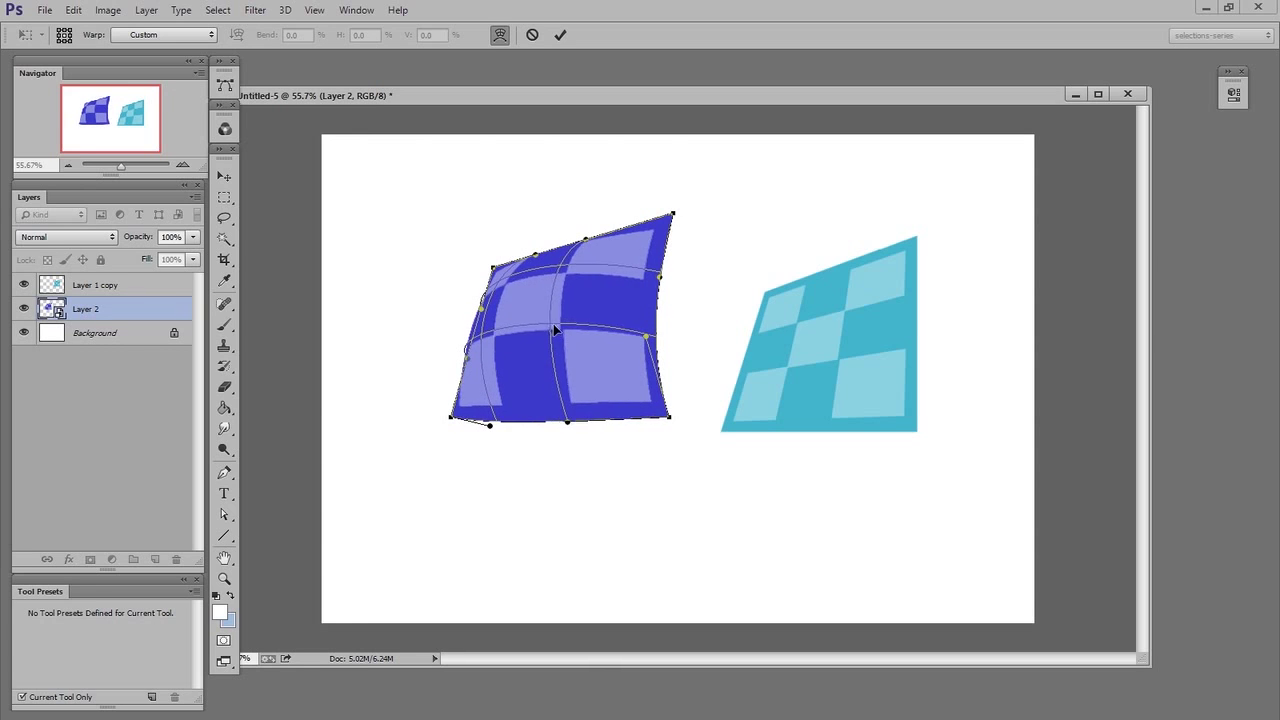
drag(585, 240, 596, 233)
drag(552, 330, 556, 320)
drag(647, 337, 663, 346)
key(Return)
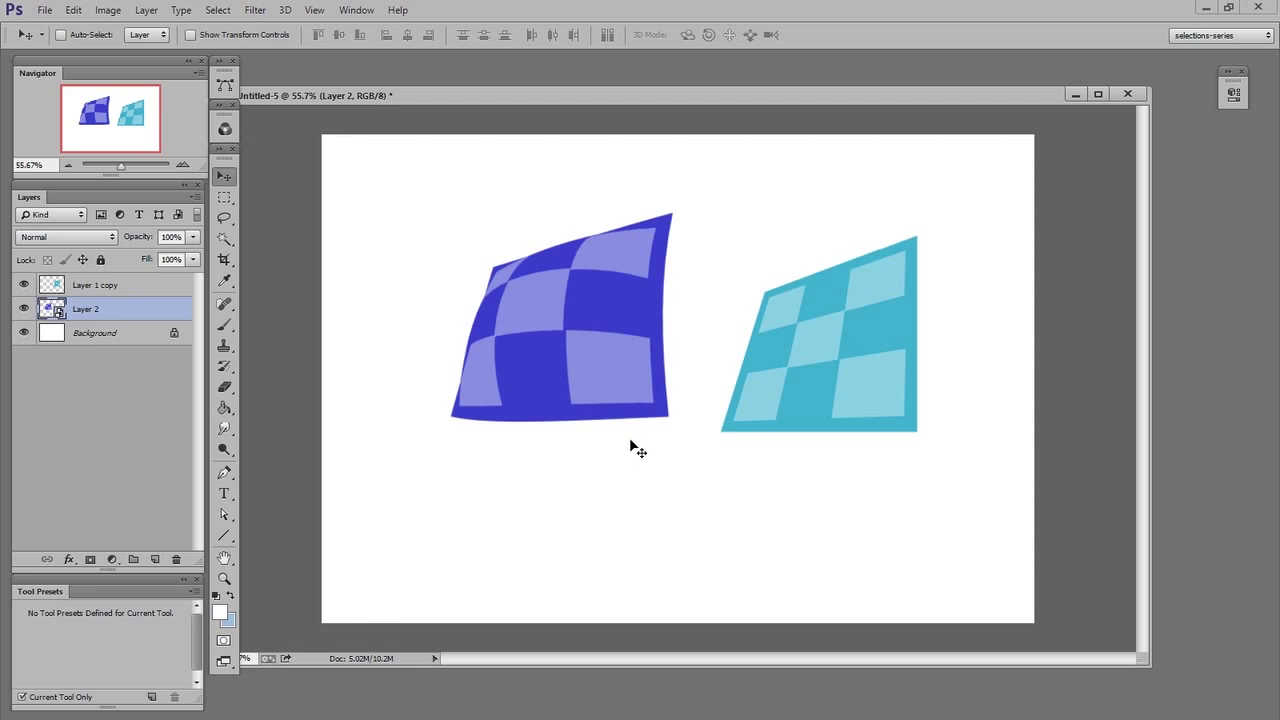
Open the contents of the Layer 2 smart object and arrange its window beside the blue shape in the main document
double_click(52, 308)
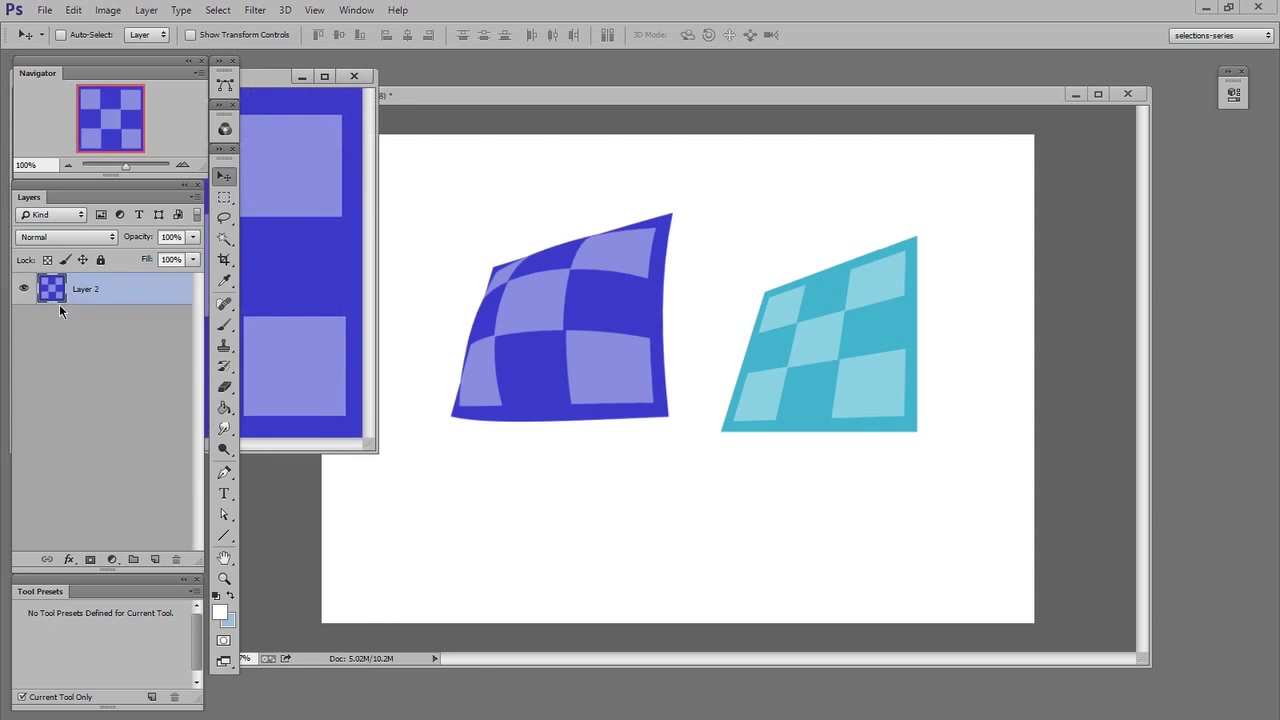
drag(286, 80, 852, 177)
drag(941, 543, 1022, 598)
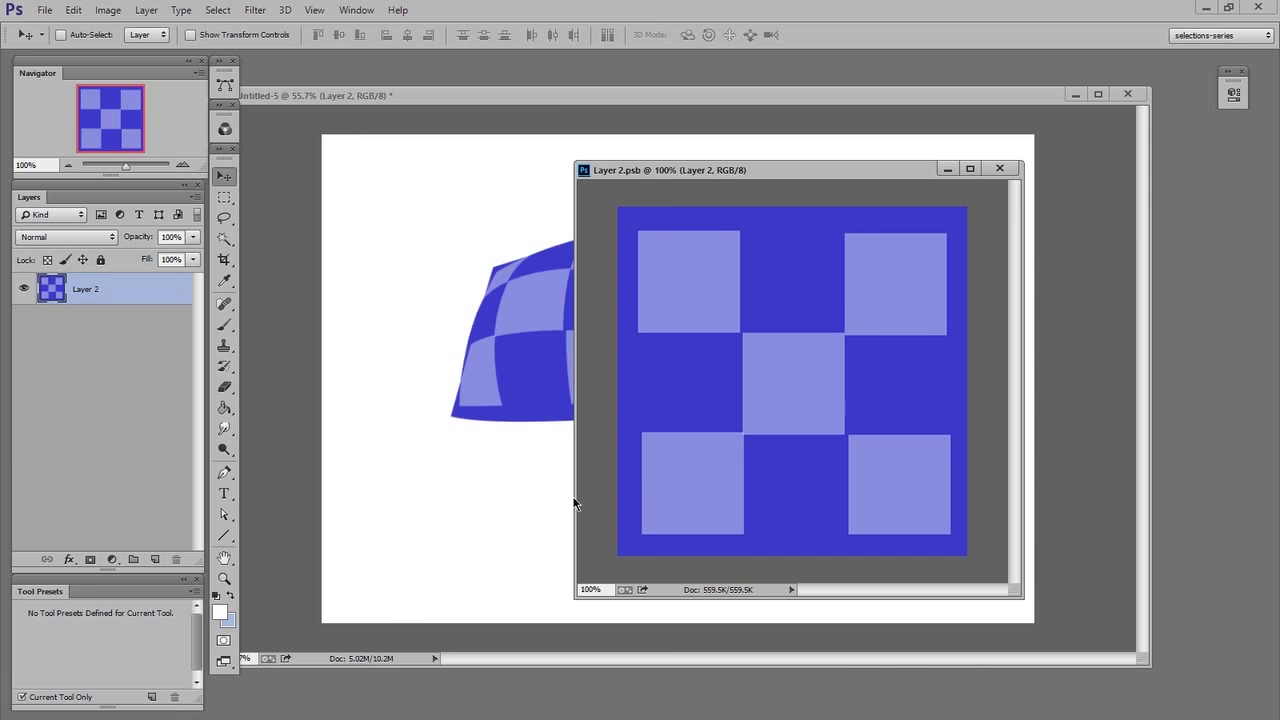
drag(675, 170, 858, 252)
click(614, 400)
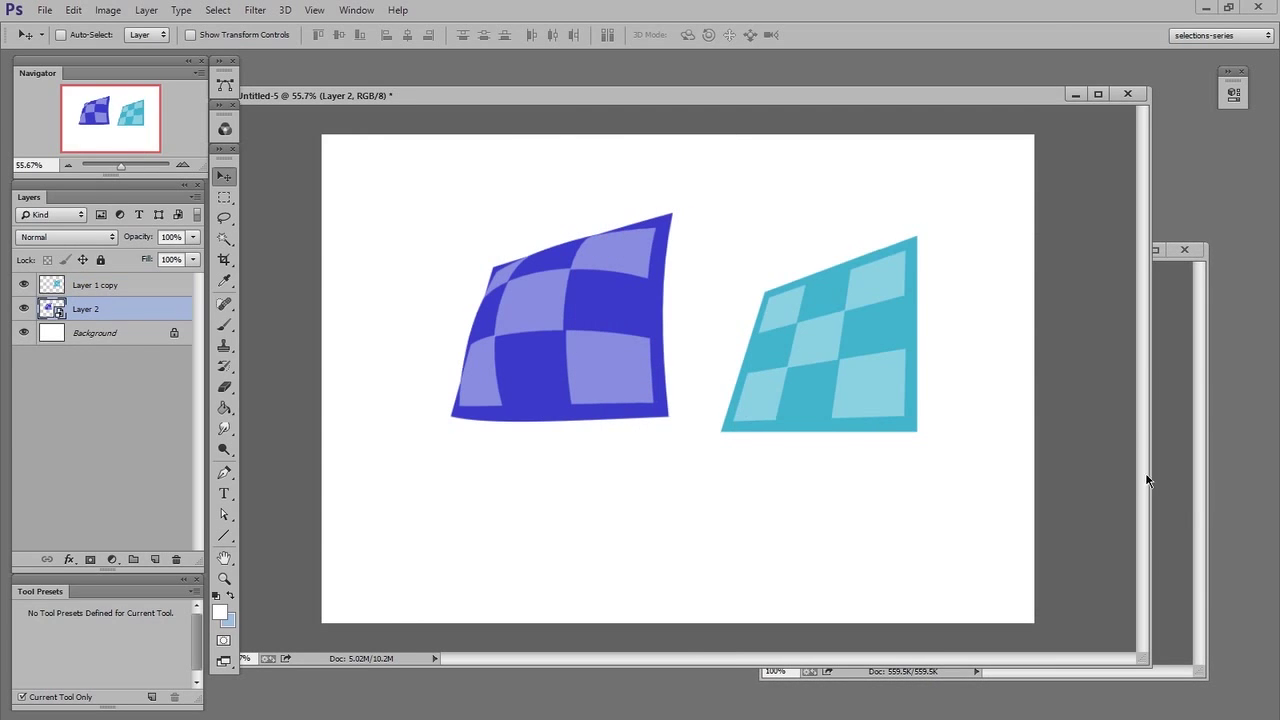
click(1192, 482)
drag(947, 252, 859, 236)
Add a new layer in Layer 2.psb, paint a large red circle over the centre of the checker pattern, and save
key(ctrl+shift+alt+n)
key(b)
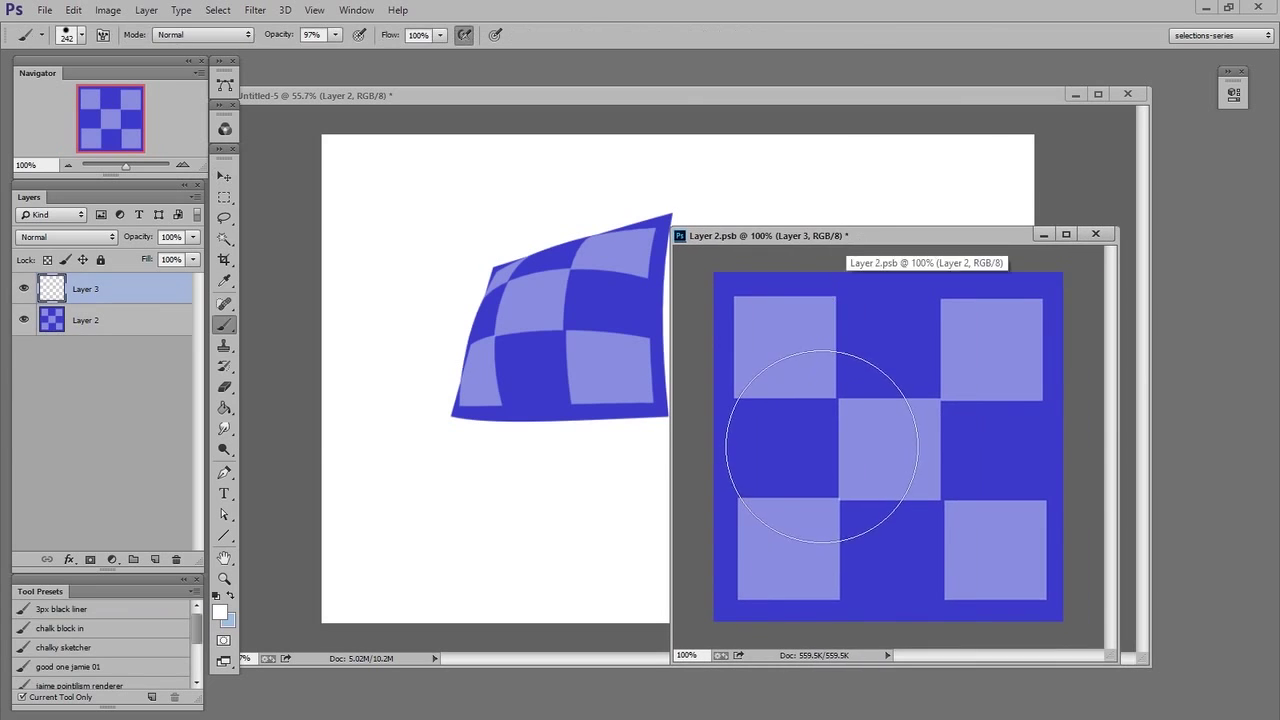
right_click(829, 446)
key(Escape)
key(n)
drag(786, 384, 820, 359)
click(1019, 348)
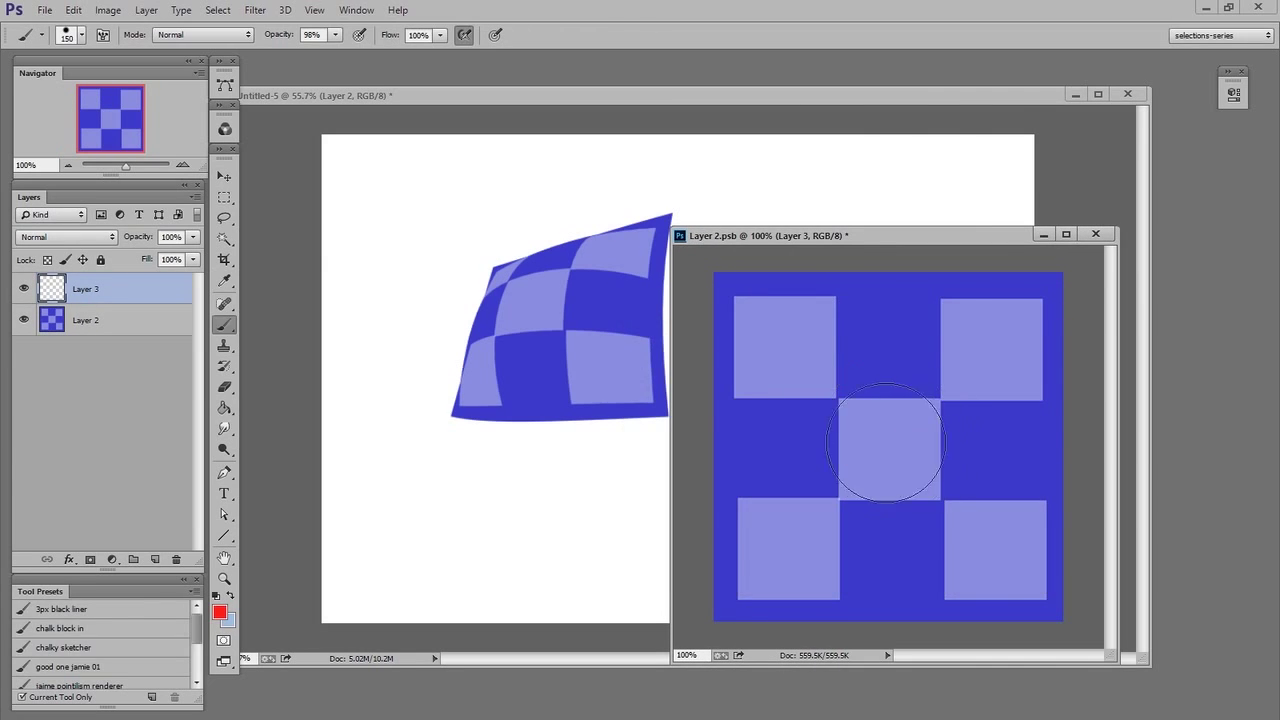
click(897, 446)
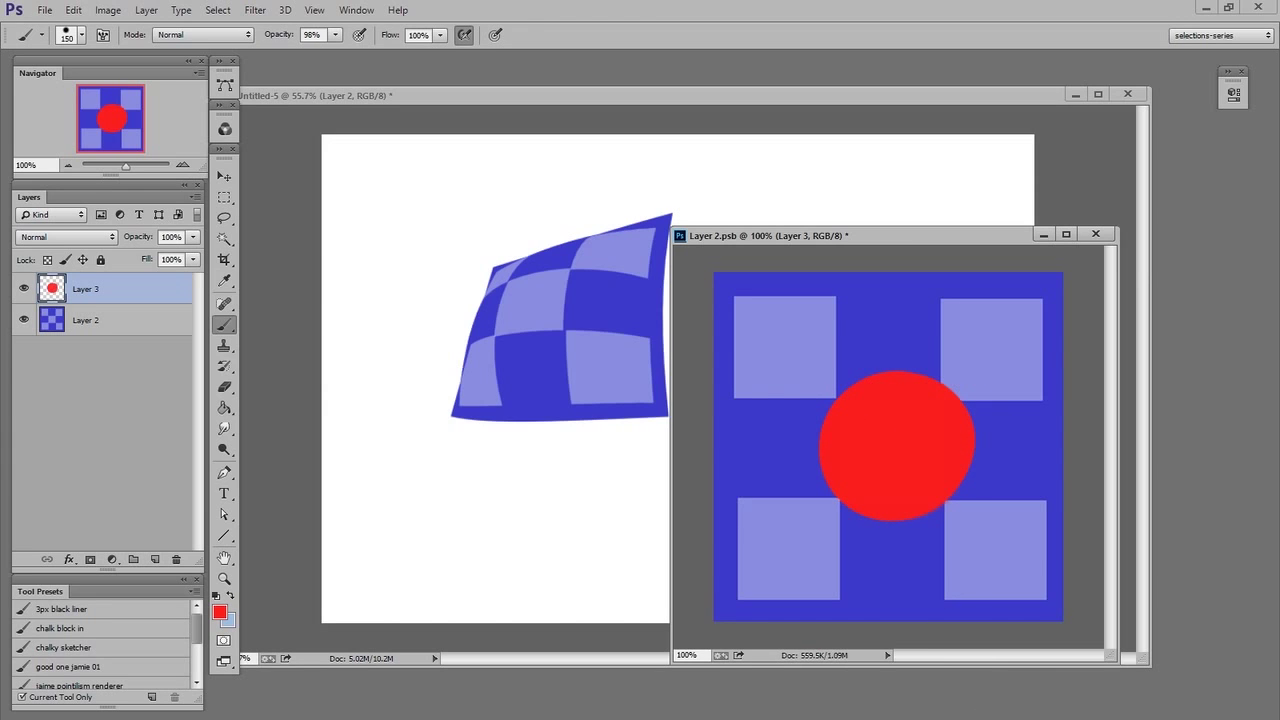
key(ctrl+s)
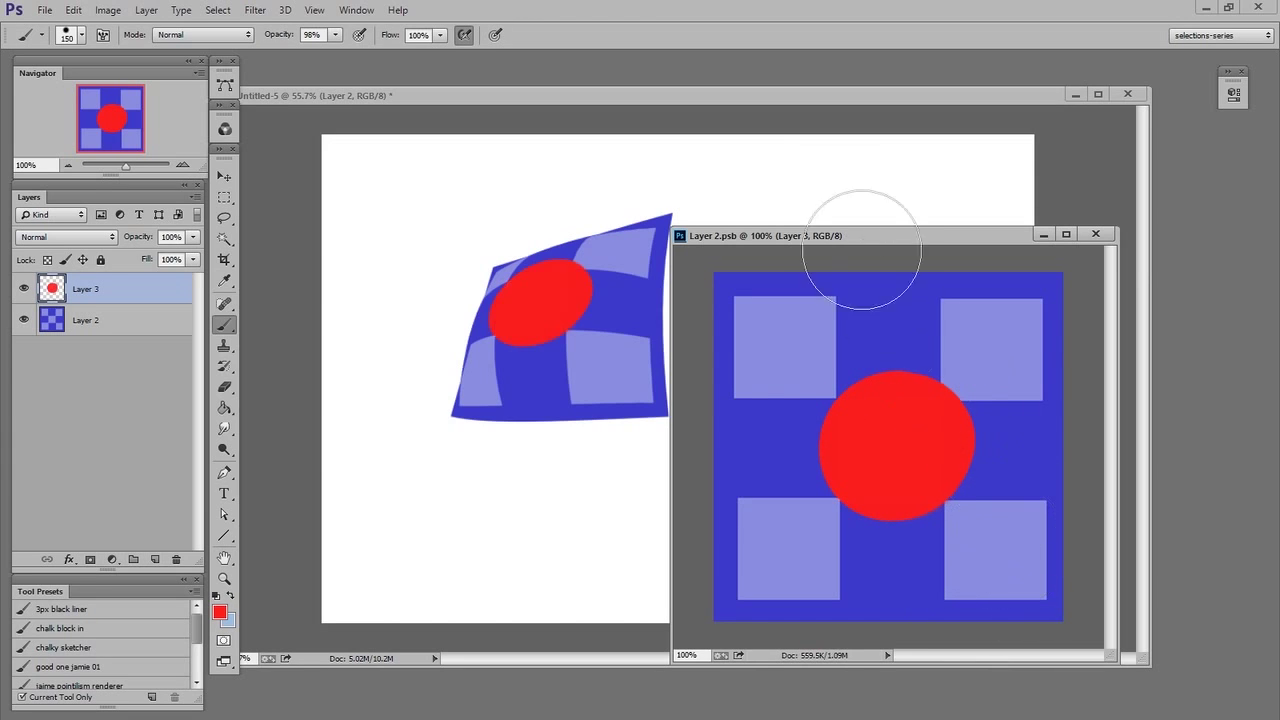
Narrow the main document's window and bring Layer 2.psb back to the front beside it
key(ctrl+w)
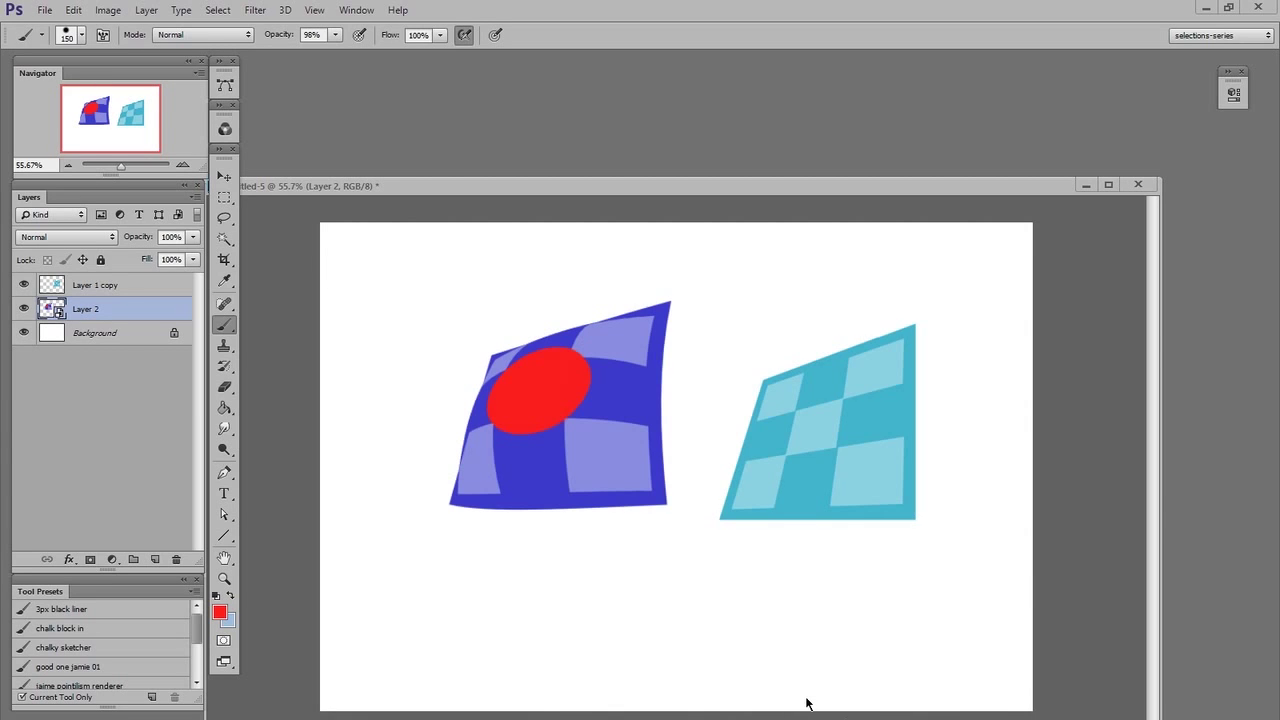
drag(1160, 528, 858, 525)
click(1097, 540)
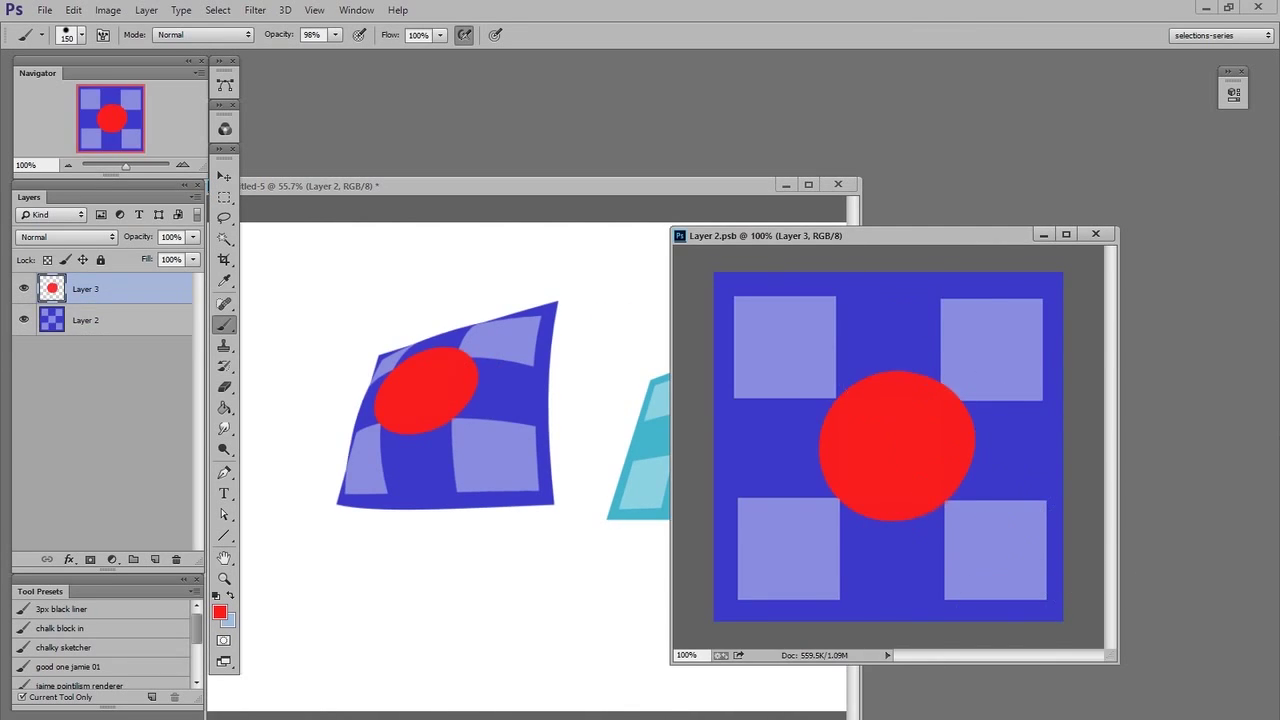
Paste the sticker collage into Layer 2.psb, position it to cover the canvas, and save the smart object
key(ctrl+v)
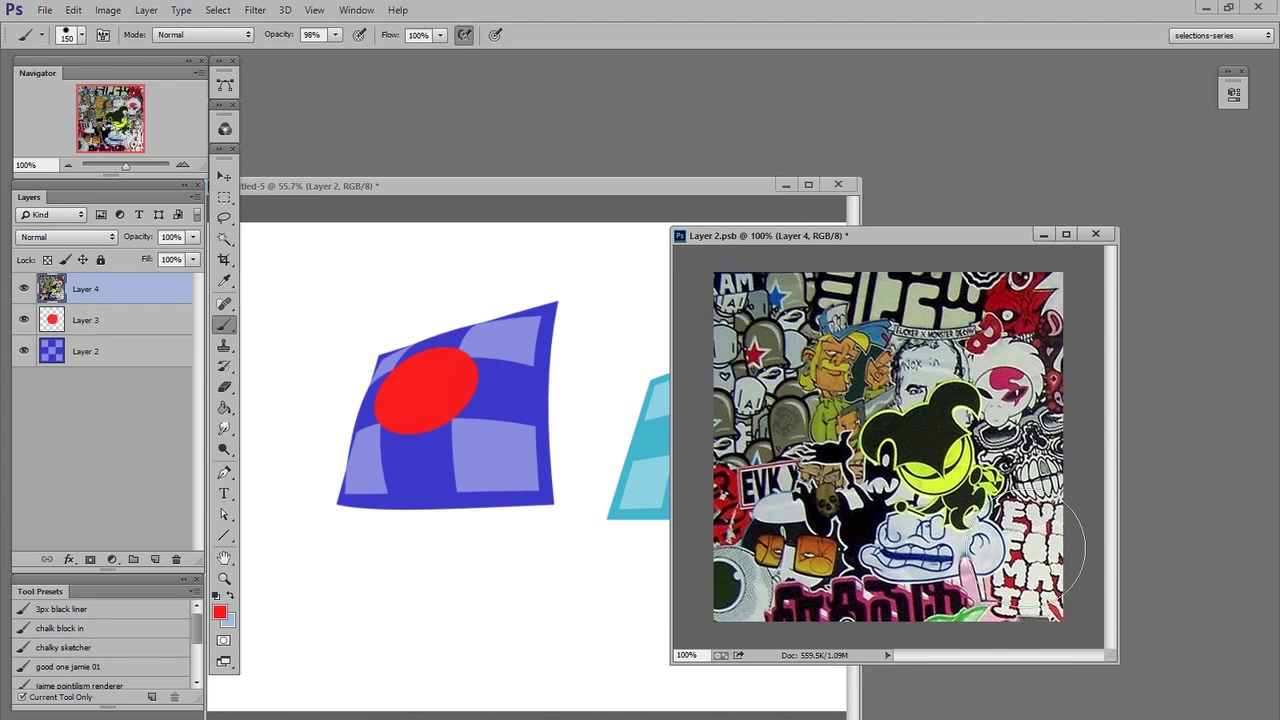
key(v)
scroll(900, 450, down, 3)
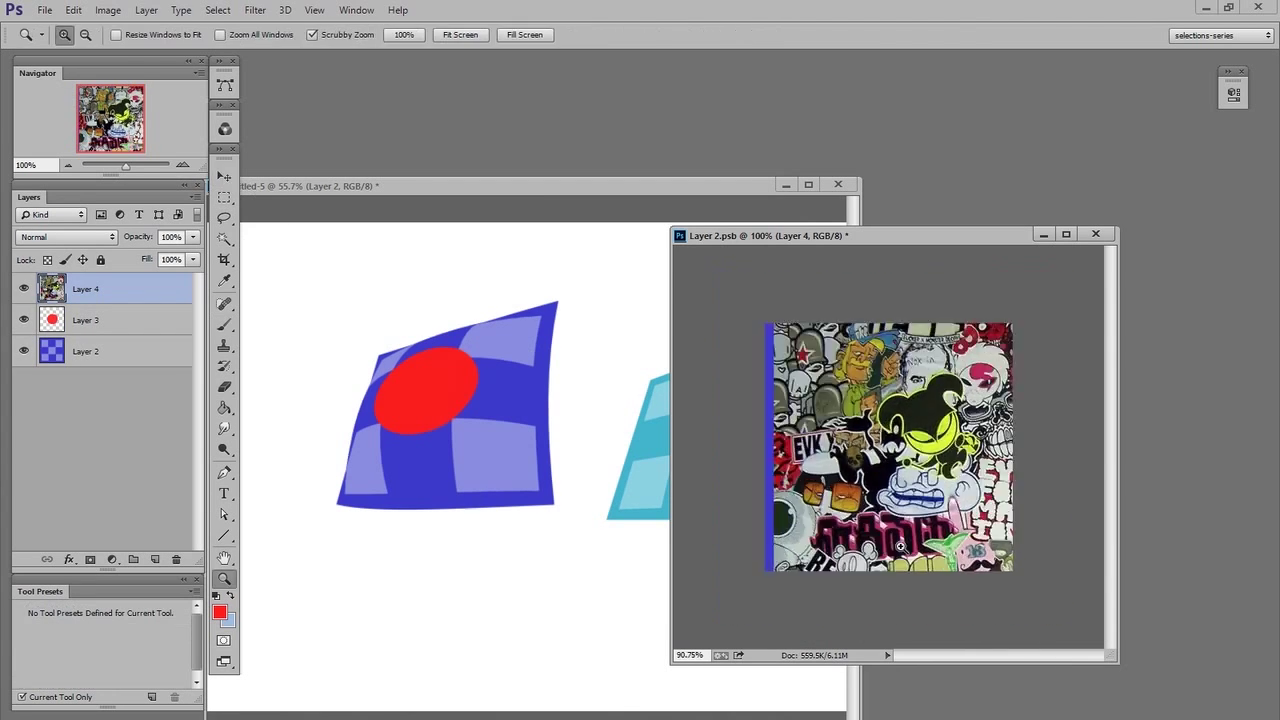
key(ctrl+t)
drag(908, 493, 880, 490)
key(Return)
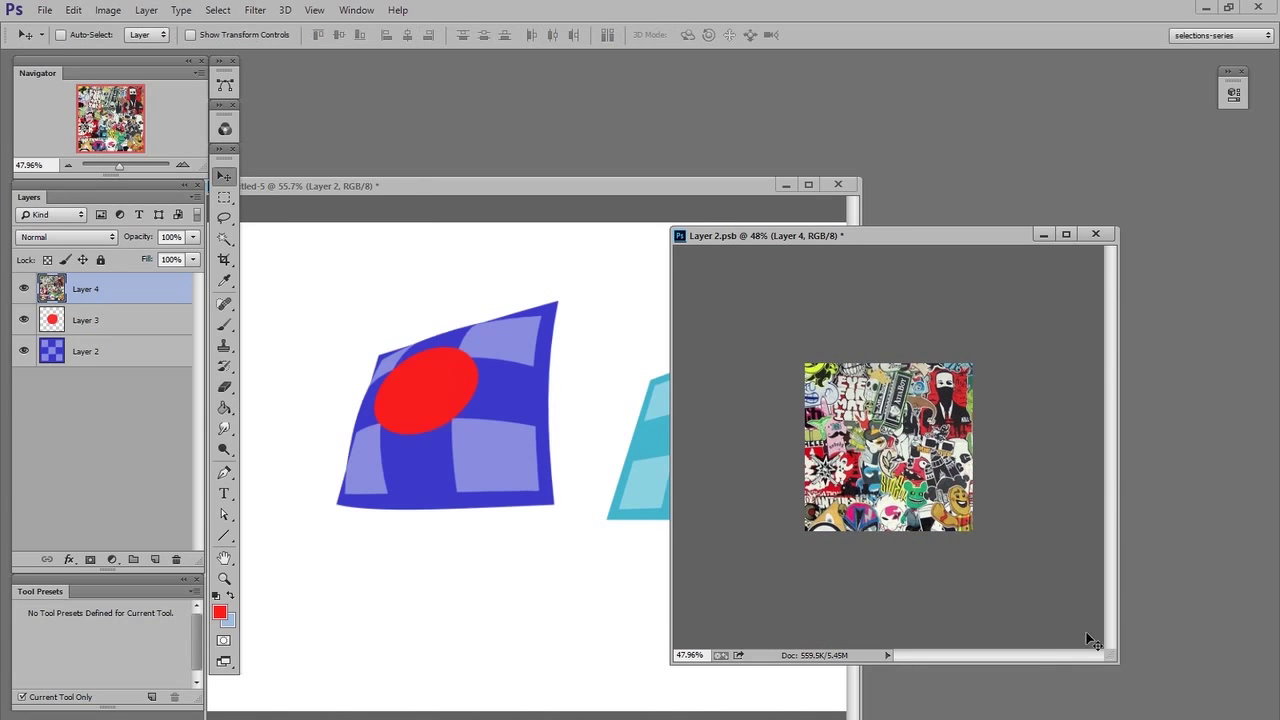
key(ctrl+s)
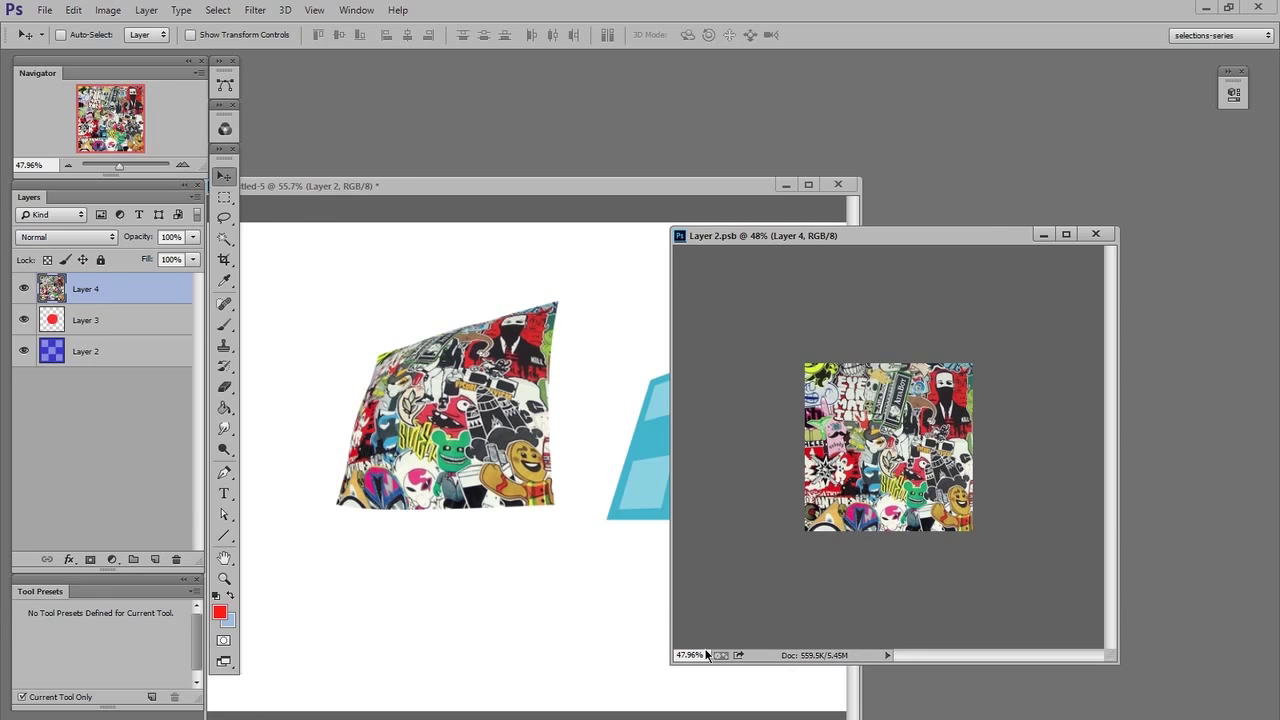
click(138, 491)
drag(607, 188, 678, 182)
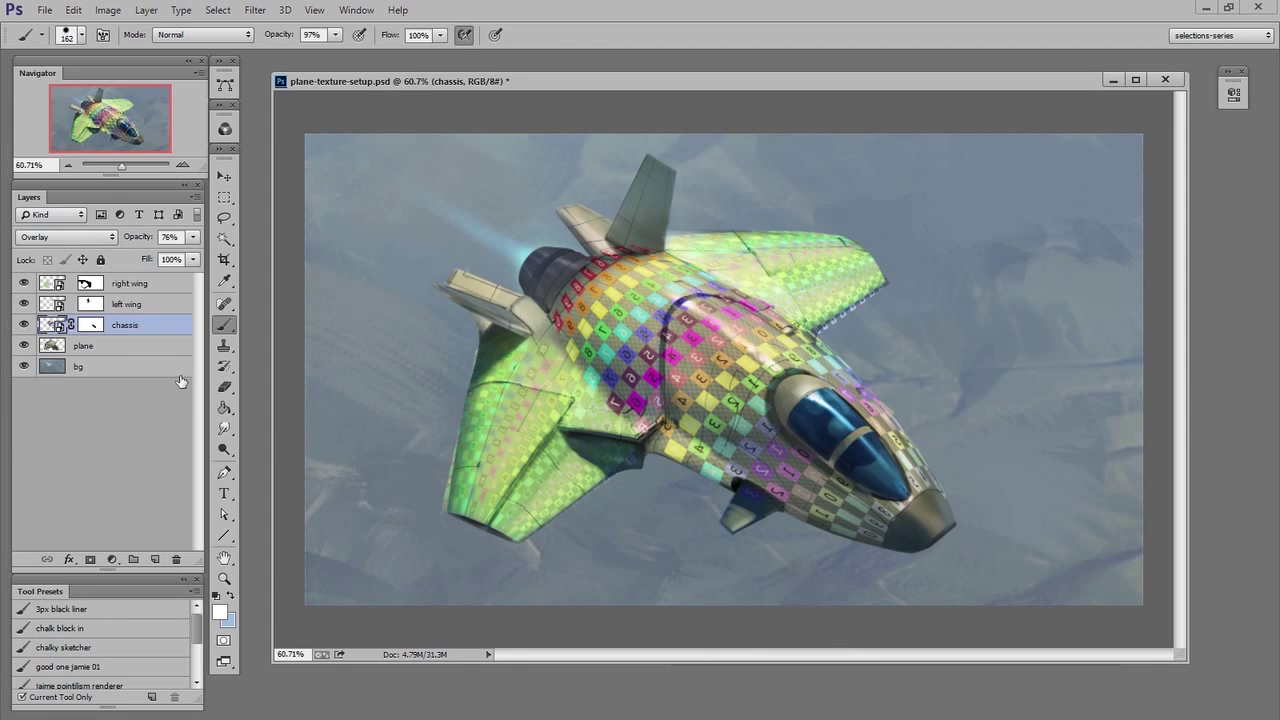
Preview the plane with the chassis texture hidden and shown, then open the chassis smart object zoomed out in a repositioned window
click(24, 324)
click(24, 324)
double_click(52, 324)
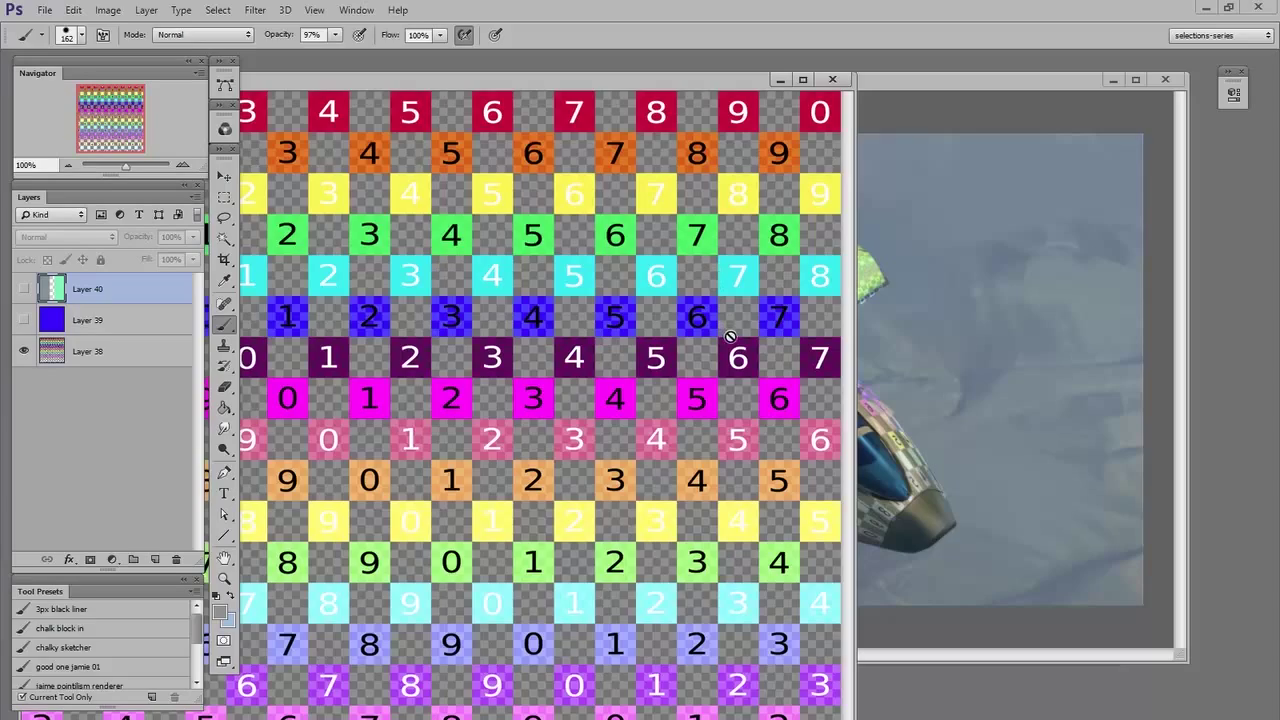
key(z)
alt+click(686, 354)
alt+click(686, 354)
key(b)
mouse_move(731, 88)
mouse_down()
mouse_move(538, 285)
mouse_move(976, 126)
mouse_up()
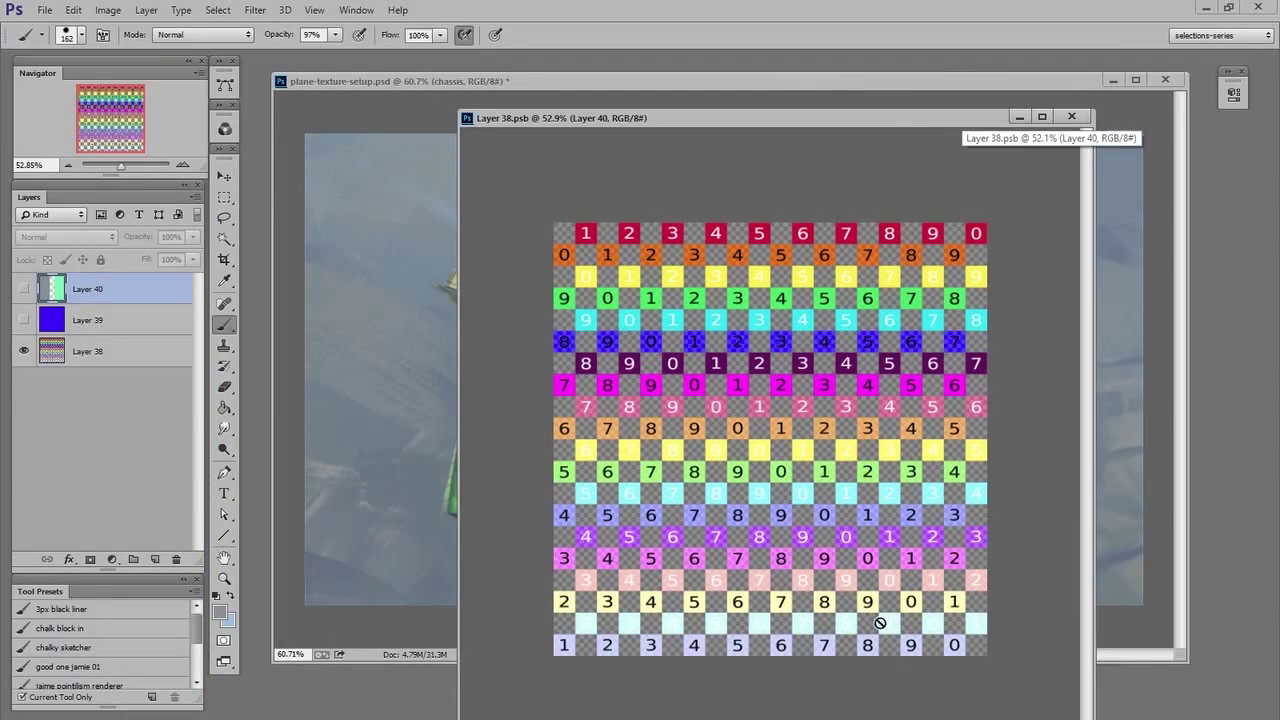
Paste the sticker image into Layer 38.psb, enlarge it to cover the whole number grid, then save and close the file
key(ctrl+v)
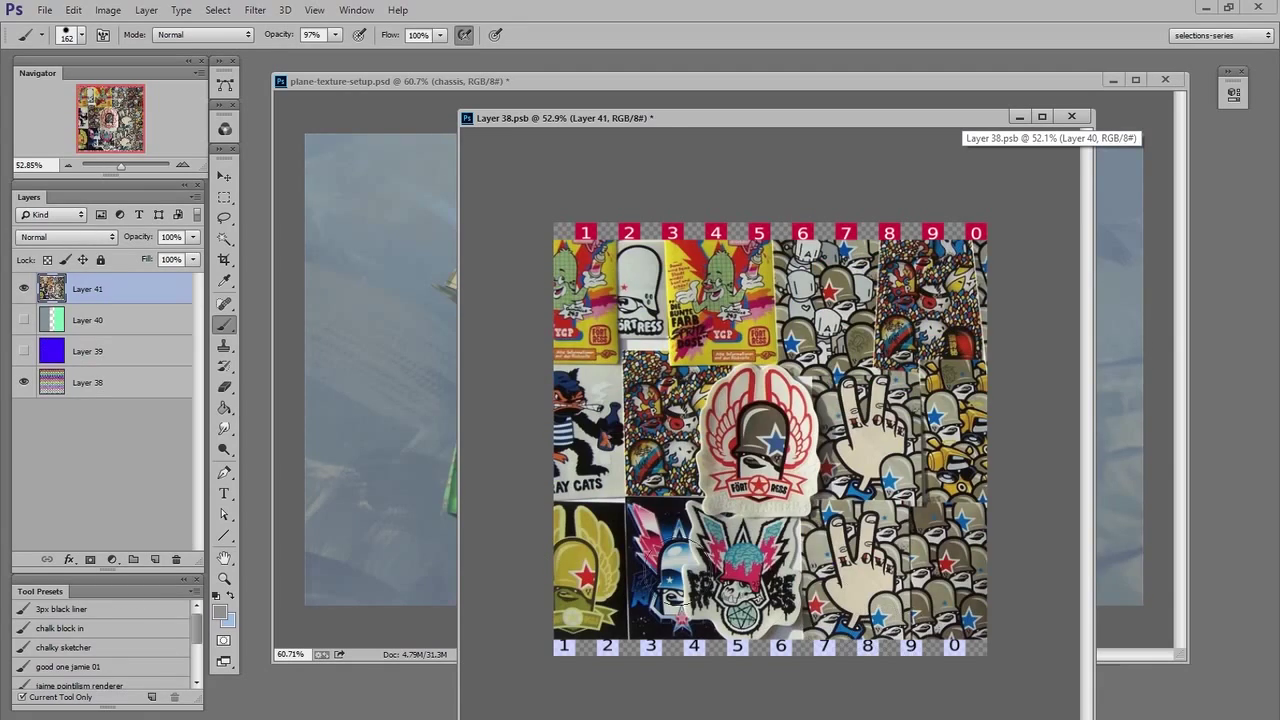
key(v)
key(ctrl+t)
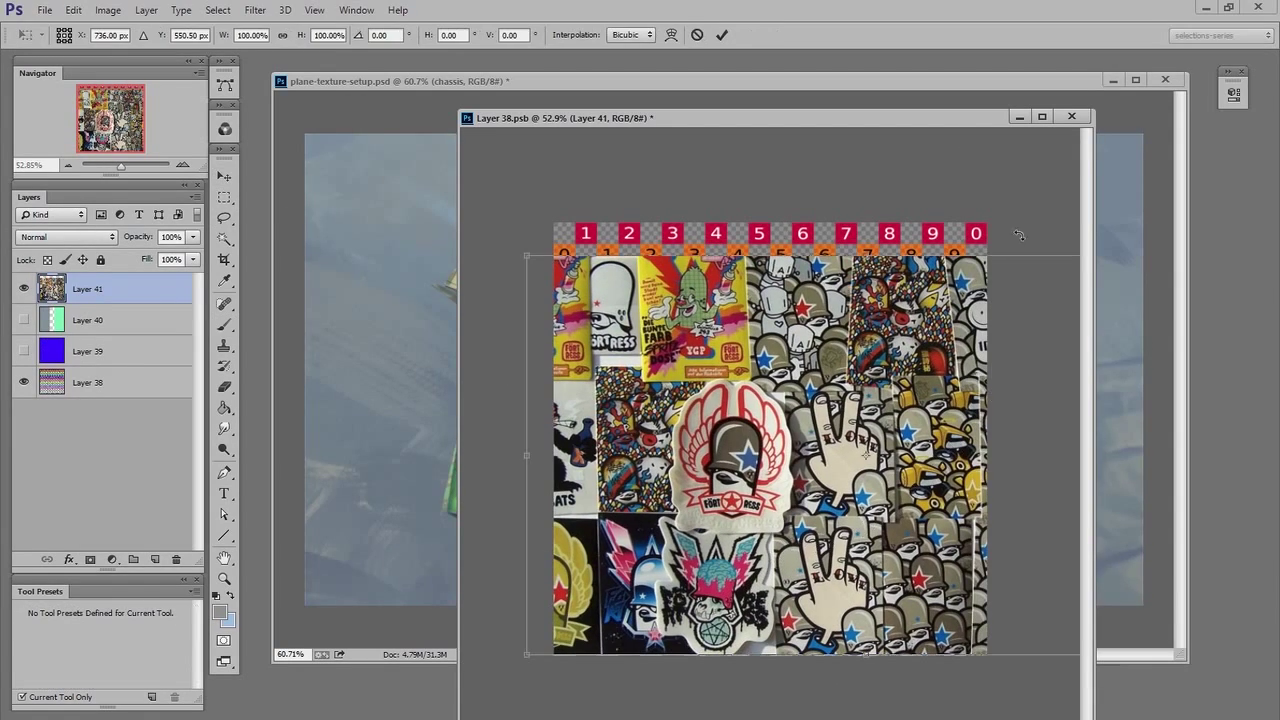
drag(736, 415, 765, 341)
drag(557, 575, 515, 642)
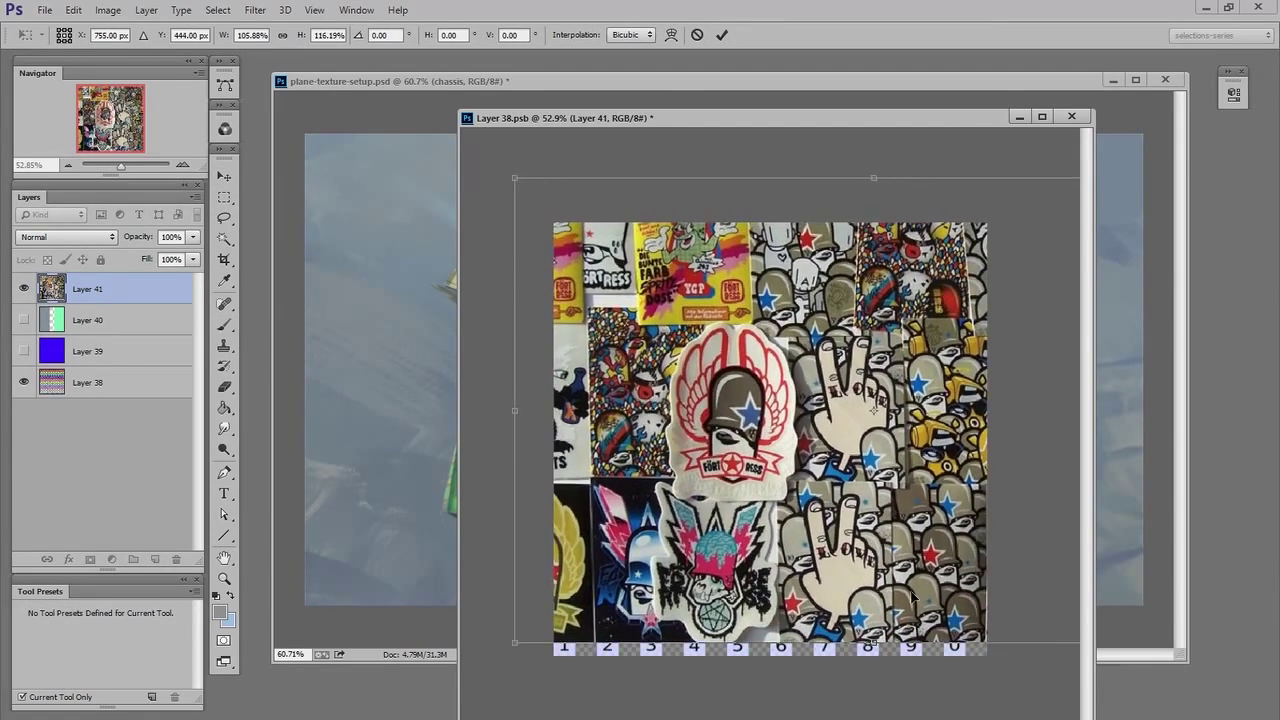
drag(915, 628, 889, 645)
key(Return)
key(ctrl+s)
key(ctrl+w)
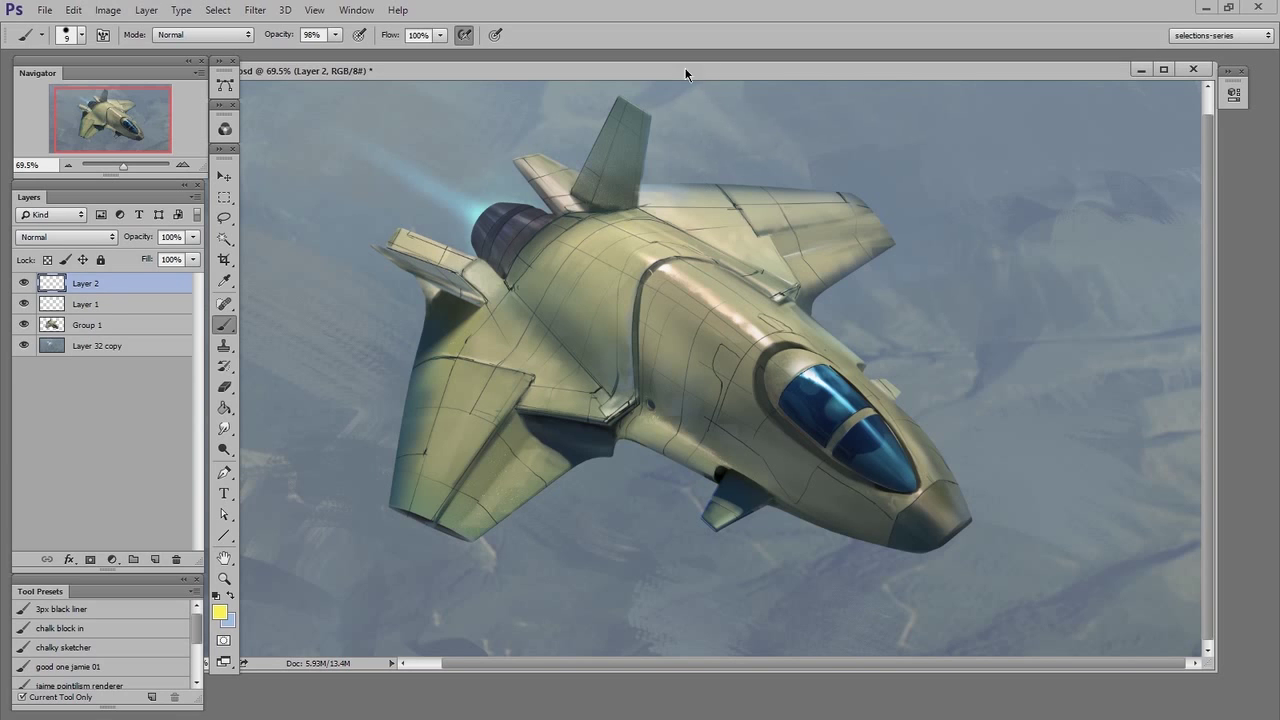
Paint yellow guide lines on Layer 2 that frame the plane's chassis and both wings as separate flat planes
mouse_move(490, 292)
mouse_down()
mouse_move(860, 560)
mouse_move(978, 500)
mouse_move(575, 200)
mouse_up()
drag(668, 222, 1002, 484)
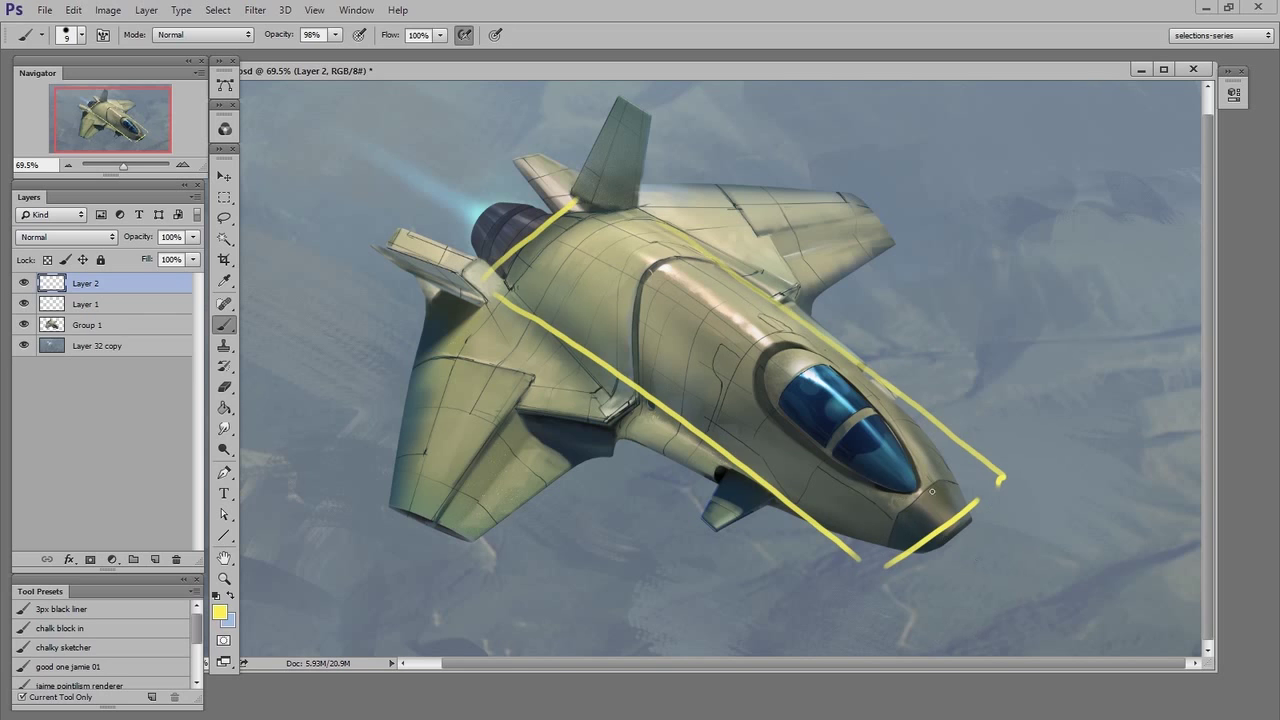
drag(640, 413, 472, 556)
drag(428, 312, 343, 490)
drag(450, 318, 652, 420)
drag(355, 497, 505, 560)
drag(800, 303, 902, 247)
mouse_move(614, 183)
mouse_down()
mouse_move(905, 255)
mouse_move(888, 240)
mouse_up()
Switch to the Eraser and reduce its brush size to 87 px
key(e)
key(bracketleft)
key(bracketleft)
key(bracketleft)
key(bracketleft)
key(bracketleft)
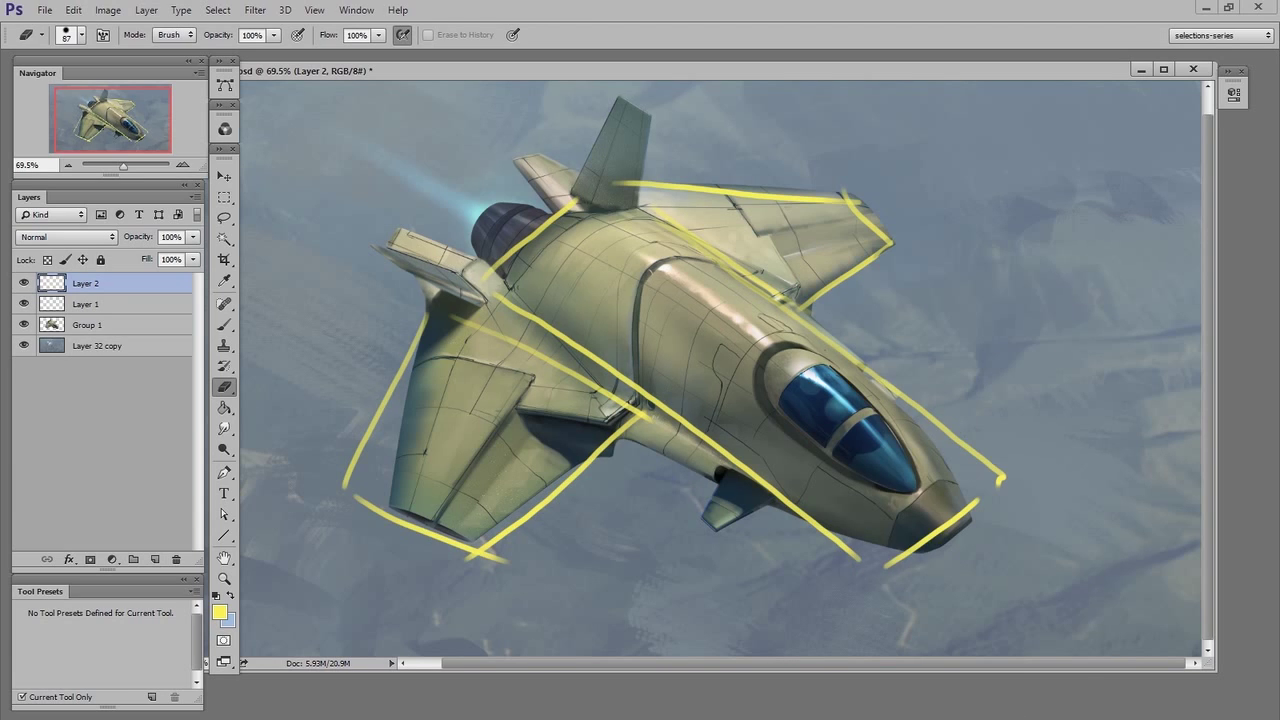
Paint two curved cross-section lines over the chassis and two lengthwise contour lines from the engine to the nose
key(b)
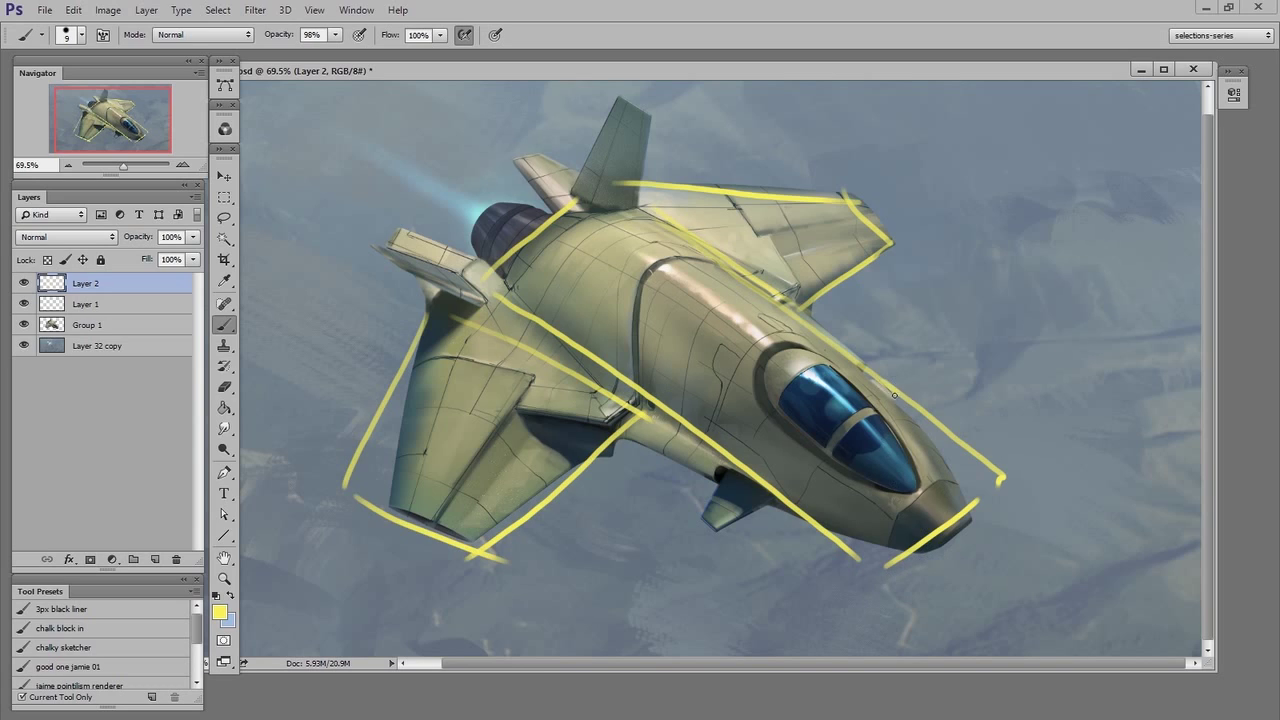
mouse_move(893, 394)
mouse_down()
mouse_move(854, 376)
mouse_move(816, 394)
mouse_move(769, 467)
mouse_up()
mouse_move(742, 282)
mouse_down()
mouse_move(698, 258)
mouse_move(663, 273)
mouse_move(609, 365)
mouse_up()
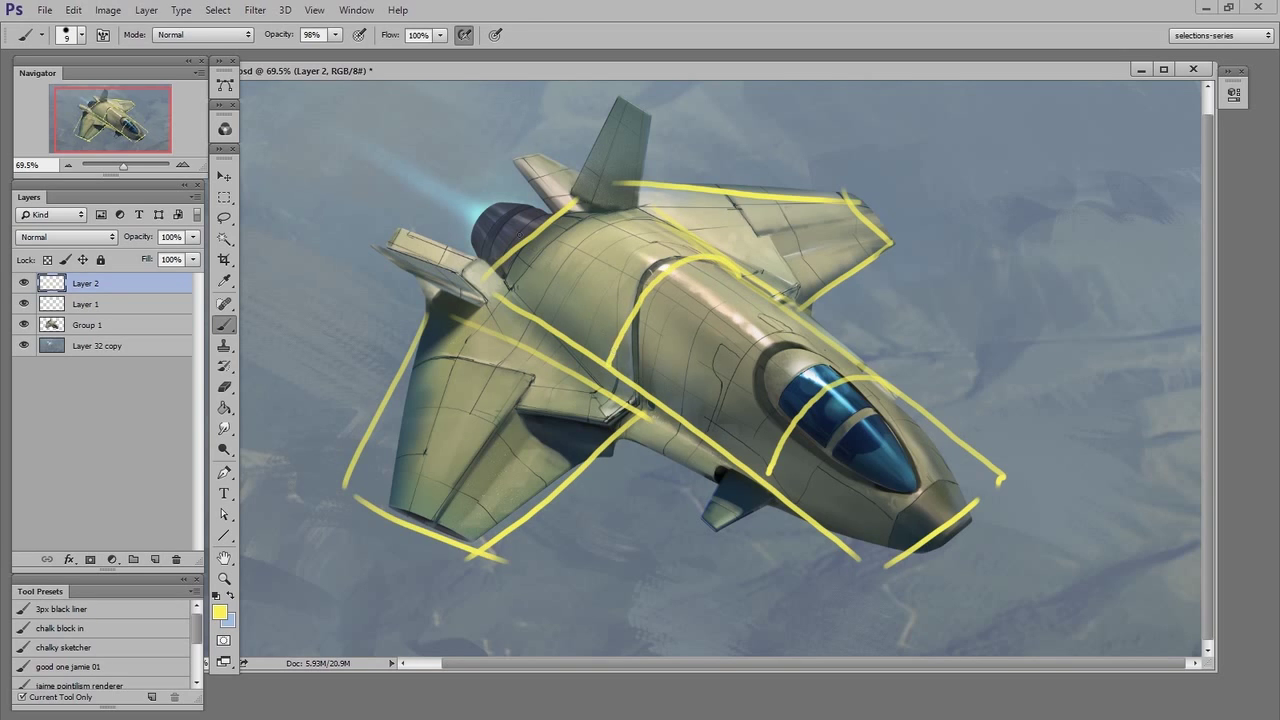
mouse_move(505, 256)
mouse_down()
mouse_move(634, 310)
mouse_move(768, 399)
mouse_move(920, 547)
mouse_up()
mouse_move(570, 208)
mouse_down()
mouse_move(665, 242)
mouse_move(770, 310)
mouse_move(965, 496)
mouse_up()
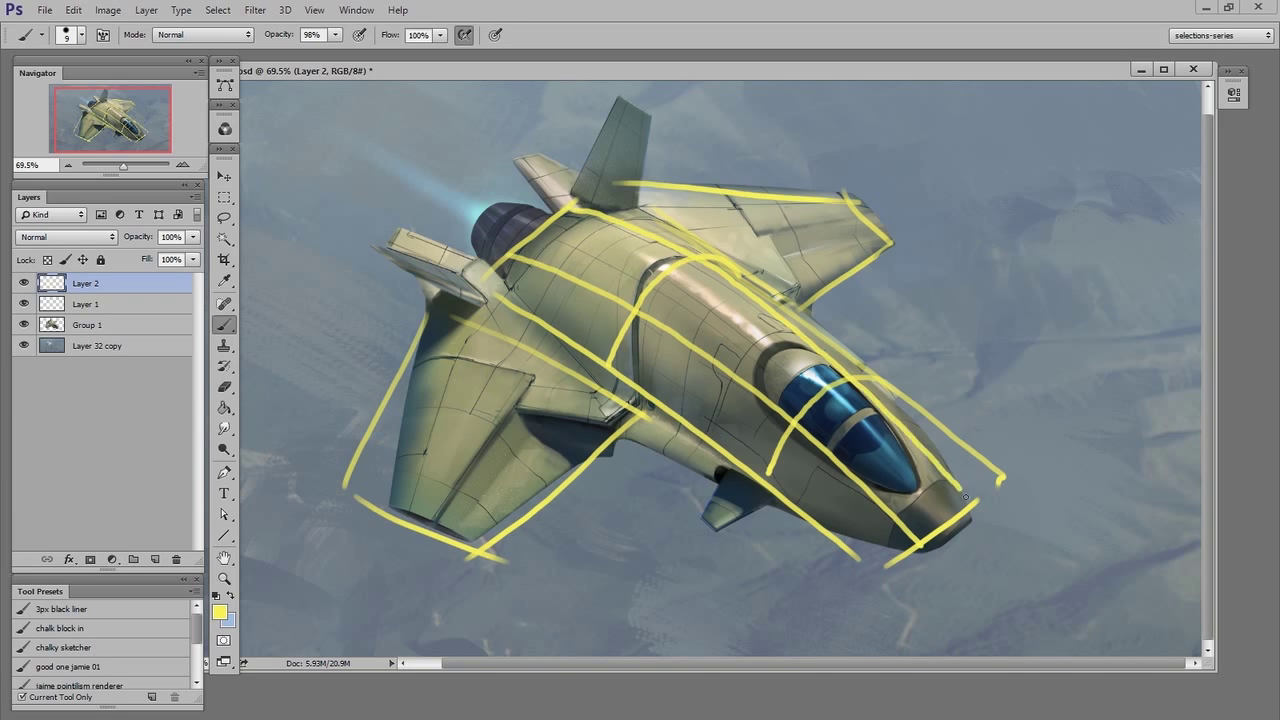
Erase the straight guide lines around the nose and repaint them as a curve wrapping the nose tip
key(e)
mouse_move(886, 340)
mouse_down()
mouse_move(1034, 490)
mouse_move(859, 332)
mouse_move(1058, 563)
mouse_up()
key(b)
mouse_move(891, 393)
mouse_down()
mouse_move(983, 522)
mouse_move(996, 507)
mouse_move(925, 562)
mouse_up()
key(e)
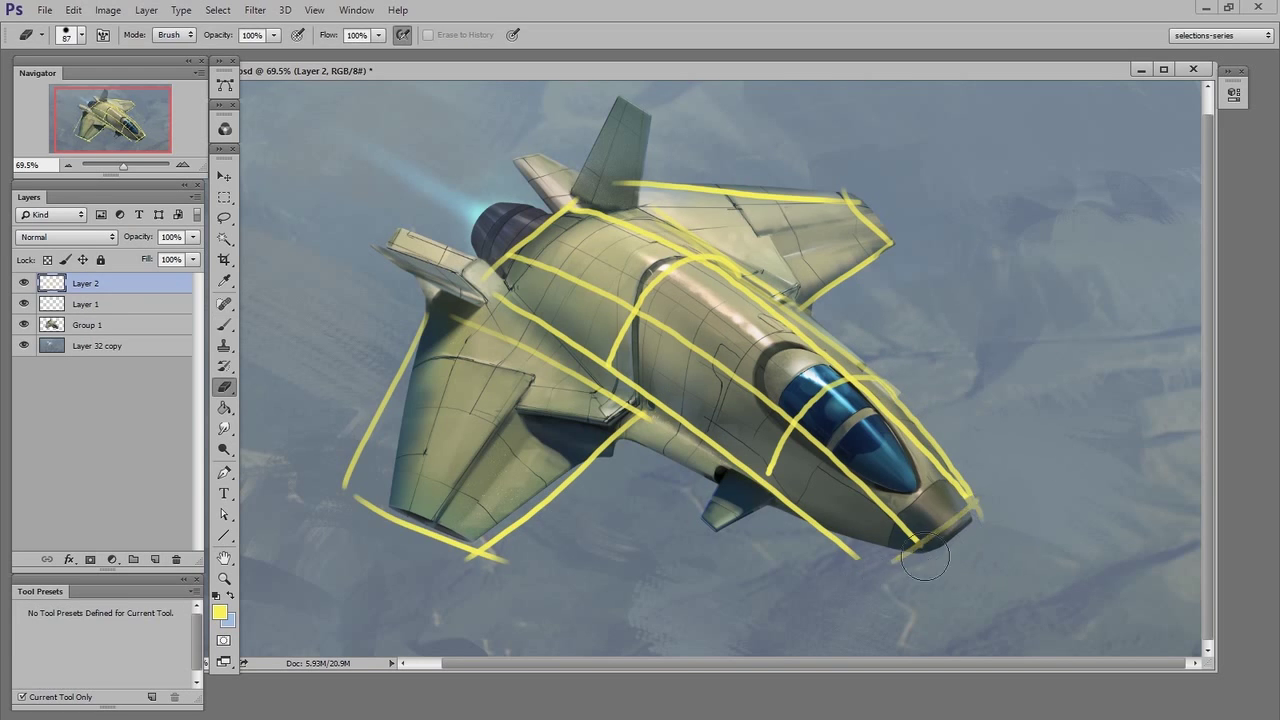
key(b)
mouse_move(978, 500)
mouse_down()
mouse_move(929, 514)
mouse_move(885, 572)
mouse_up()
mouse_move(930, 532)
mouse_down()
mouse_move(970, 537)
mouse_move(912, 538)
mouse_move(855, 560)
mouse_move(884, 575)
mouse_up()
Replace the chassis's straight rear line with an arch and erase the straight outer edge of the near wing
key(e)
mouse_move(525, 237)
mouse_down()
mouse_move(580, 200)
mouse_move(535, 235)
mouse_move(385, 505)
mouse_up()
key(b)
key(e)
drag(393, 345, 340, 488)
key(b)
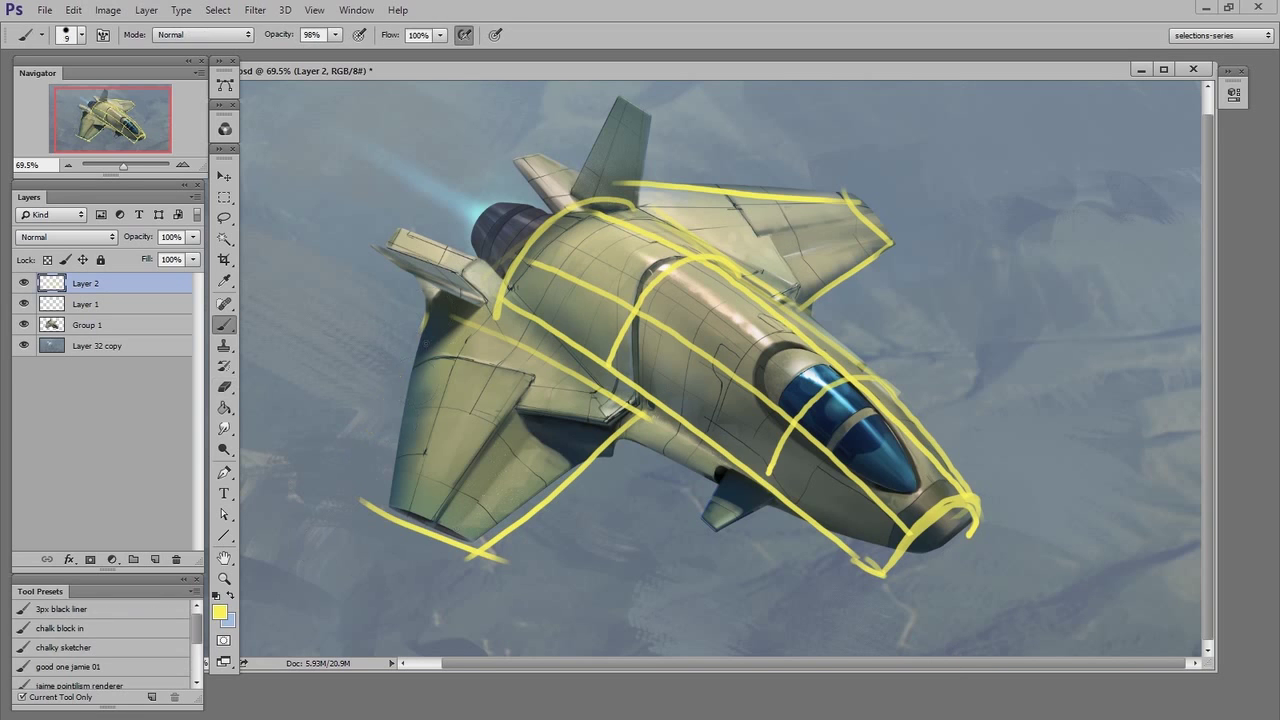
Paint a grid of curved contour lines over the near wing and trim its straight tip line with the Eraser
drag(410, 375, 592, 468)
drag(402, 437, 546, 520)
key(e)
drag(500, 566, 488, 550)
key(b)
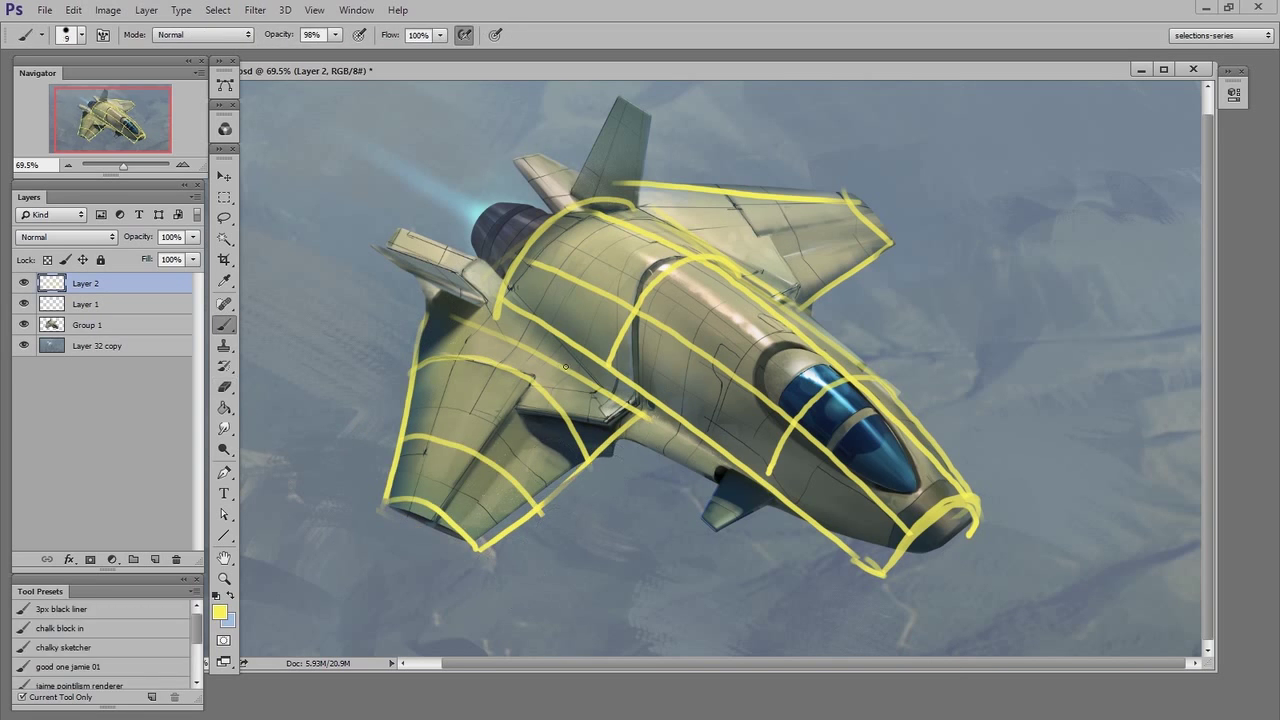
drag(570, 362, 454, 516)
drag(463, 316, 407, 482)
Erase the far wing's straight upper edge and paint curved contour lines across and along the wing
key(e)
drag(615, 183, 870, 205)
key(b)
drag(765, 196, 798, 305)
drag(832, 198, 845, 285)
mouse_move(630, 183)
mouse_down()
mouse_move(805, 193)
mouse_move(888, 250)
mouse_up()
drag(840, 204, 768, 207)
mouse_move(742, 265)
mouse_down()
mouse_move(900, 226)
mouse_move(915, 243)
mouse_up()
Clean up the far wing's tip with the Eraser and repaint it as a curved end line
key(e)
key(b)
drag(836, 190, 882, 257)
key(e)
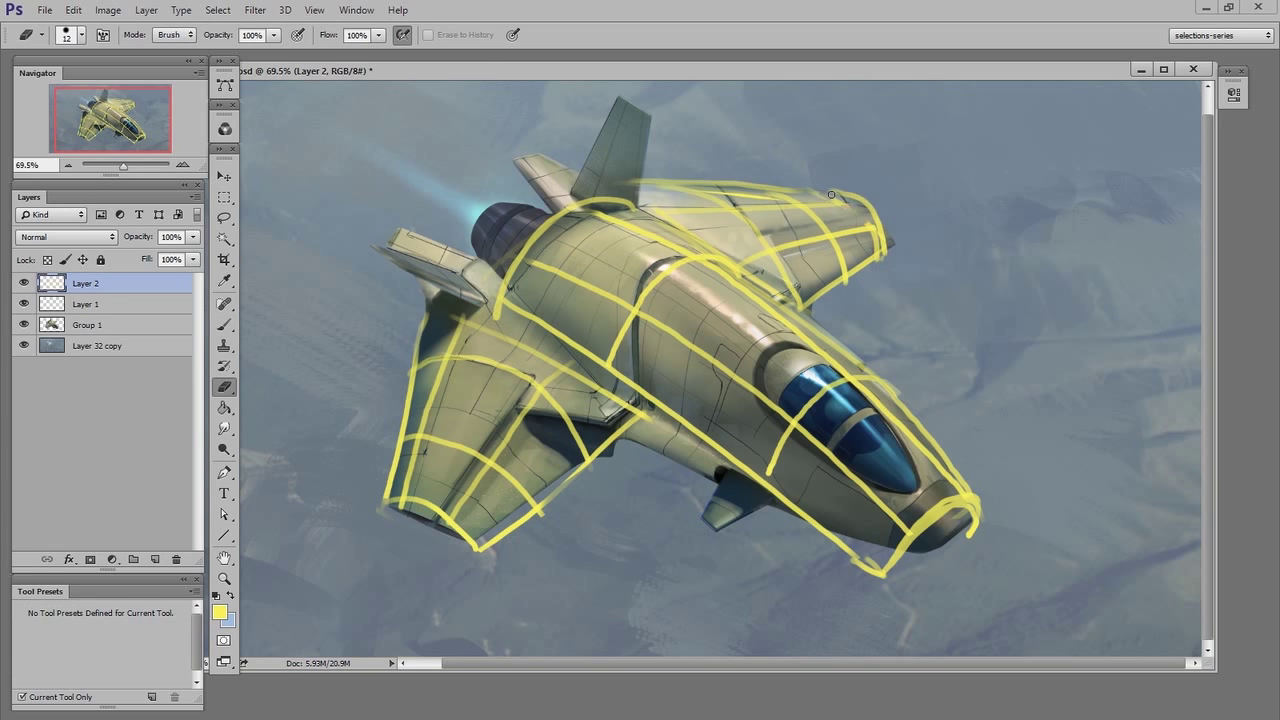
key(b)
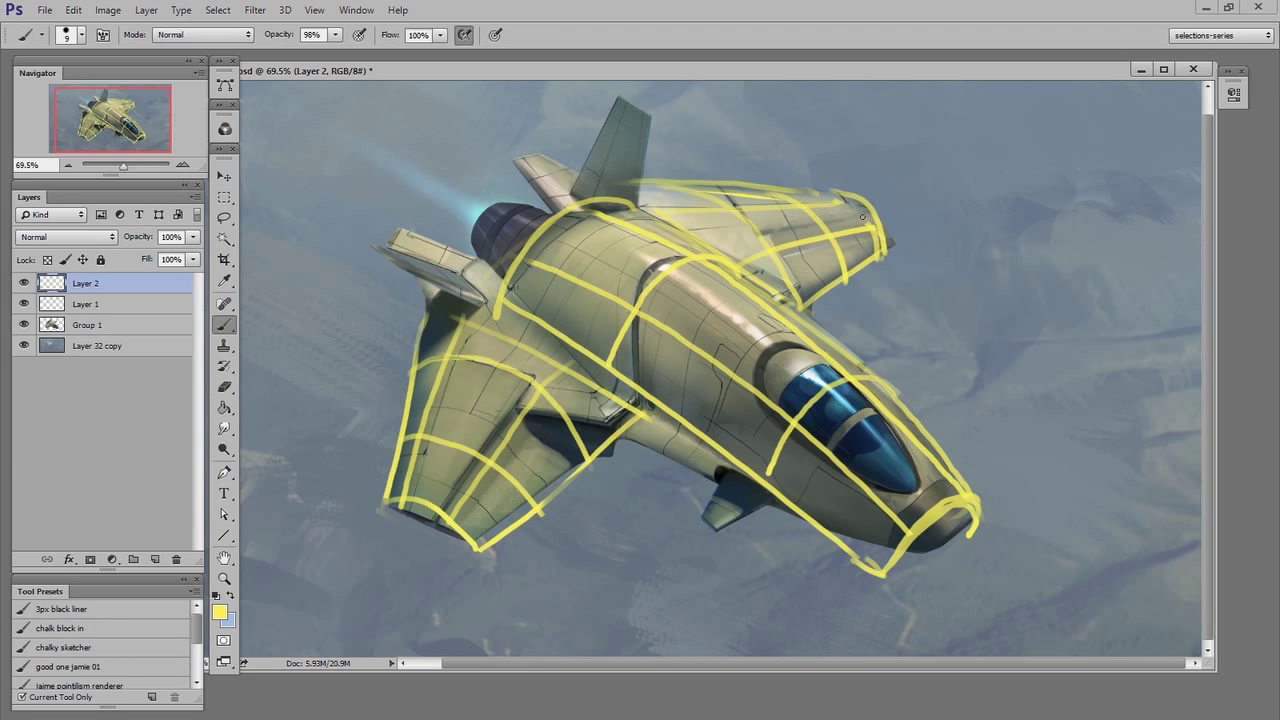
mouse_move(851, 204)
mouse_down()
mouse_move(834, 204)
mouse_move(880, 205)
mouse_move(882, 263)
mouse_up()
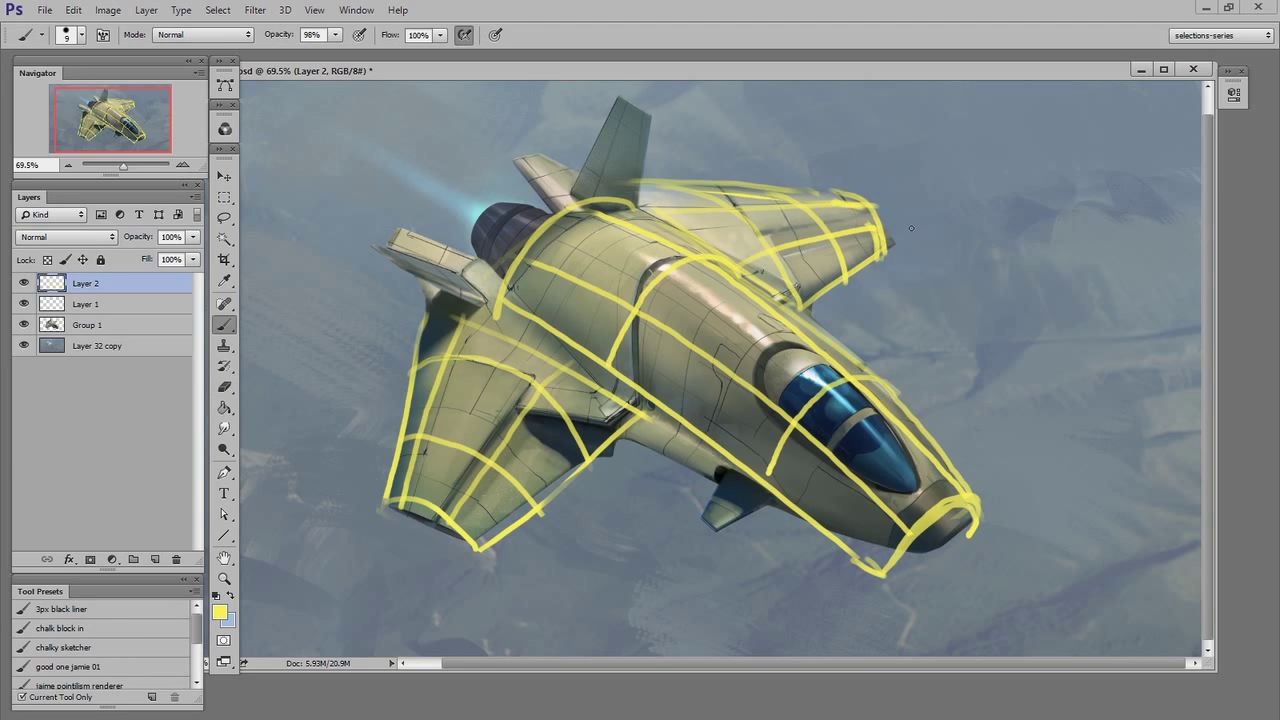